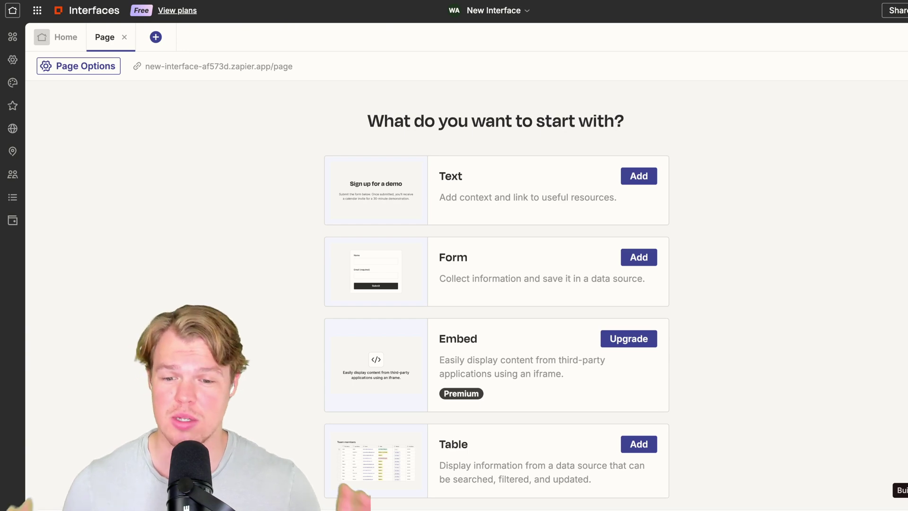
- Add a form to the page with a short-text field labelled Name, placed above the Email field
{"action": "left_click", "coordinate": [643, 256]}
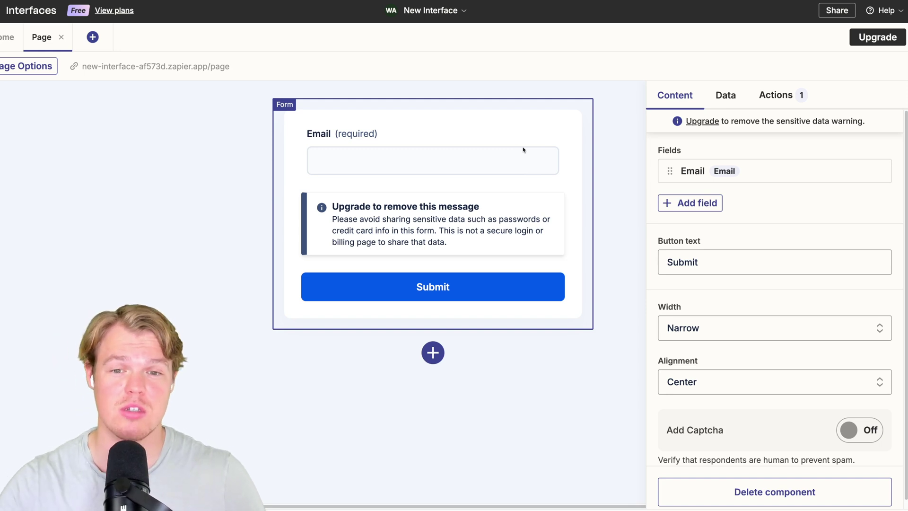
{"action": "left_click", "coordinate": [690, 203]}
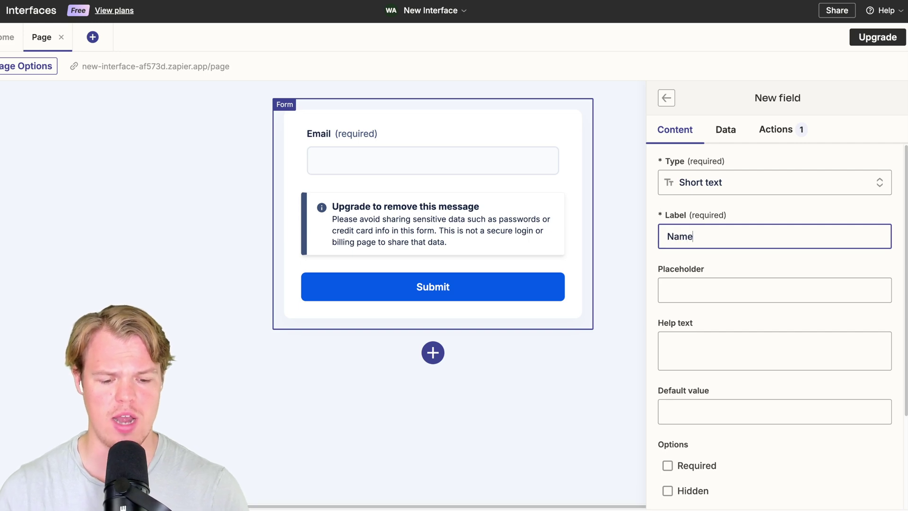
{"action": "scroll", "coordinate": [715, 267], "scroll_direction": "down", "scroll_amount": 5}
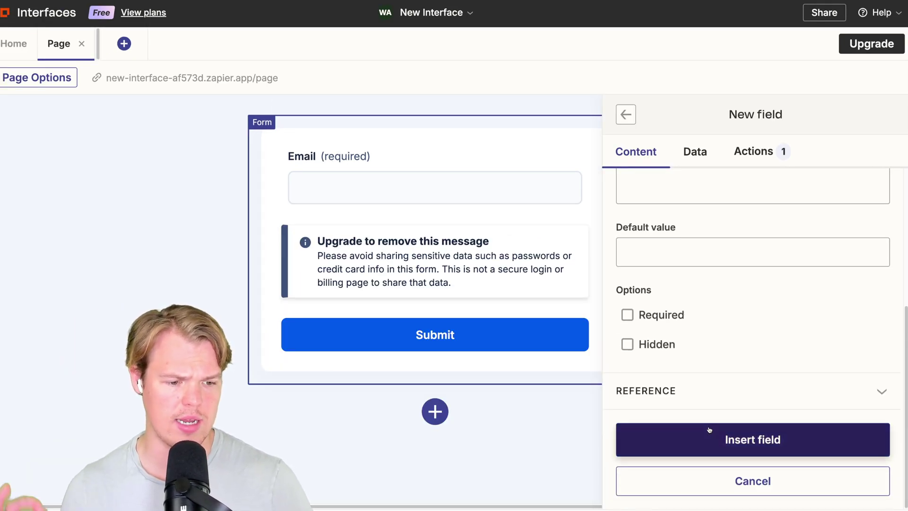
{"action": "left_click", "coordinate": [710, 430]}
{"action": "left_click", "coordinate": [626, 114]}
{"action": "left_click_drag", "start_coordinate": [634, 234], "coordinate": [615, 200]}
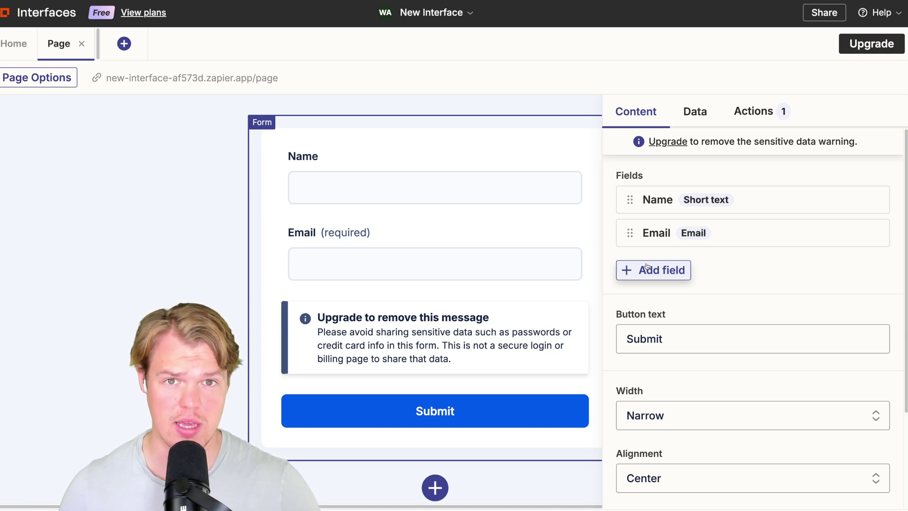
- Start a new form field of type Dropdown labelled Services
{"action": "left_click", "coordinate": [647, 266]}
{"action": "left_click", "coordinate": [745, 204]}
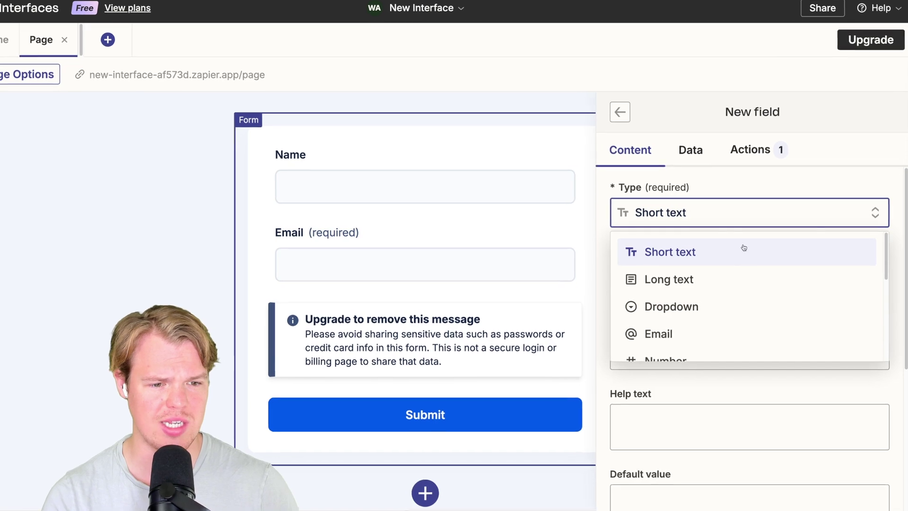
{"action": "left_click", "coordinate": [693, 293]}
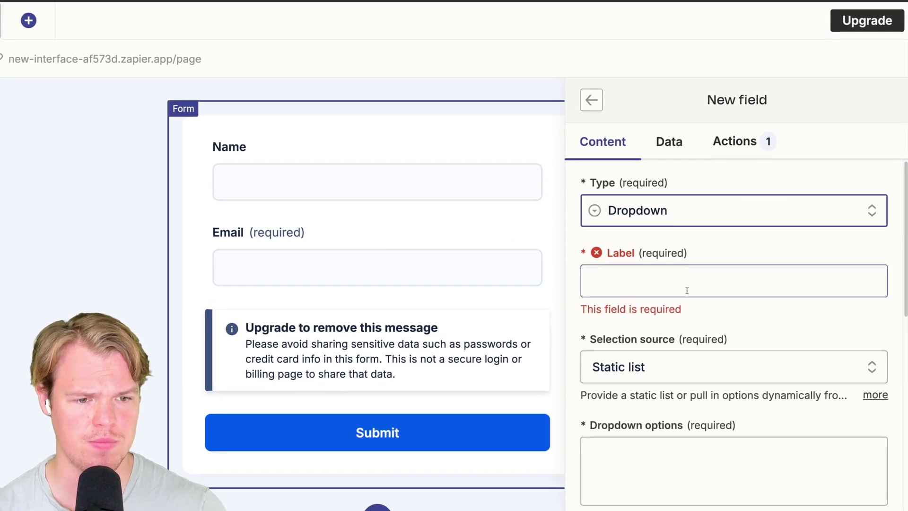
{"action": "left_click", "coordinate": [693, 288]}
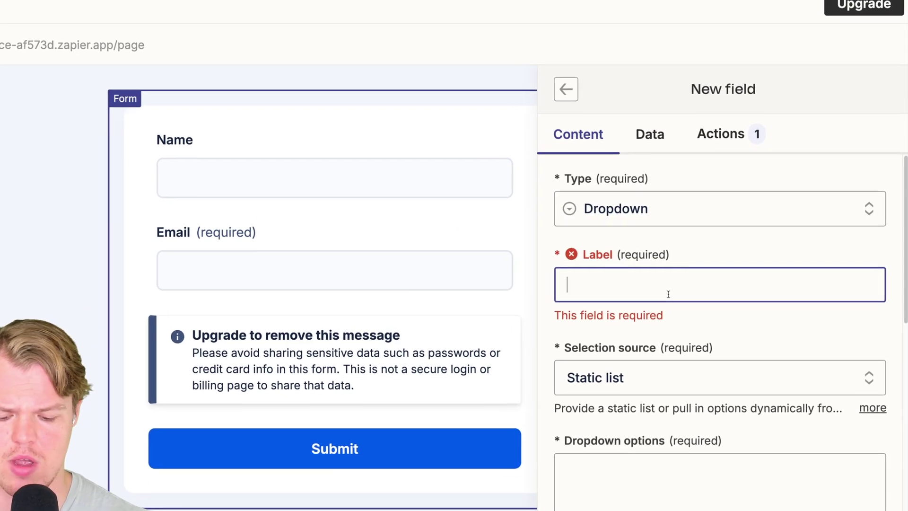
{"action": "type", "text": "Services"}
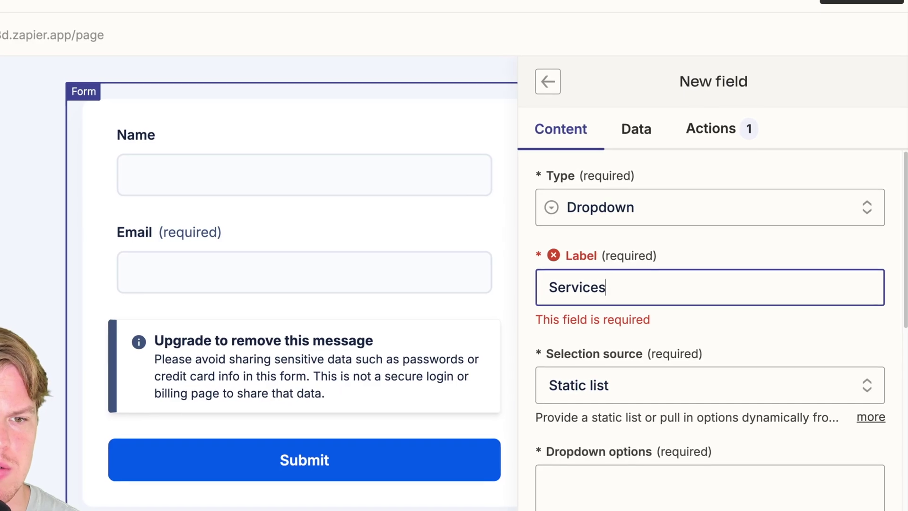
- Give the Services dropdown the options Lawn Mowing, Trimming and Weed Control and insert it into the form
{"action": "scroll", "coordinate": [681, 346], "scroll_direction": "down", "scroll_amount": 3}
{"action": "left_click", "coordinate": [682, 346]}
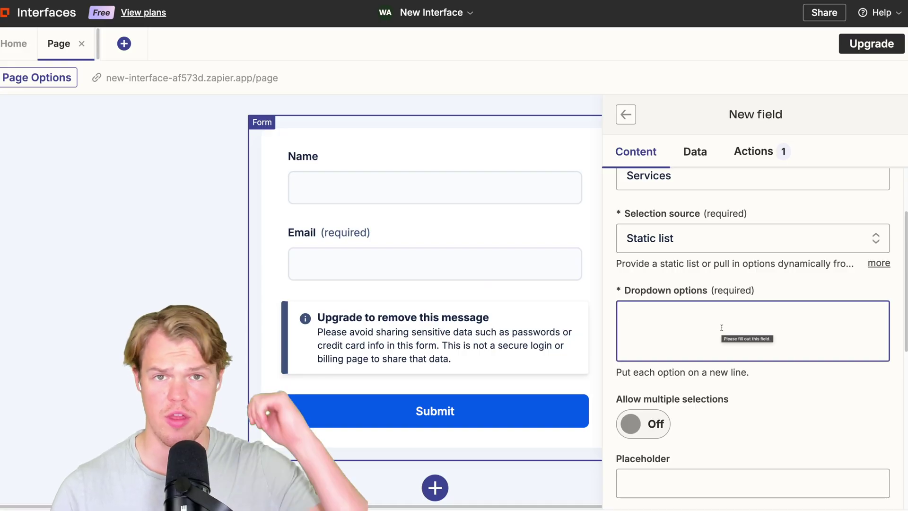
{"action": "type", "text": "Lawn Mowing"}
{"action": "key", "text": "Return"}
{"action": "type", "text": "Trimming"}
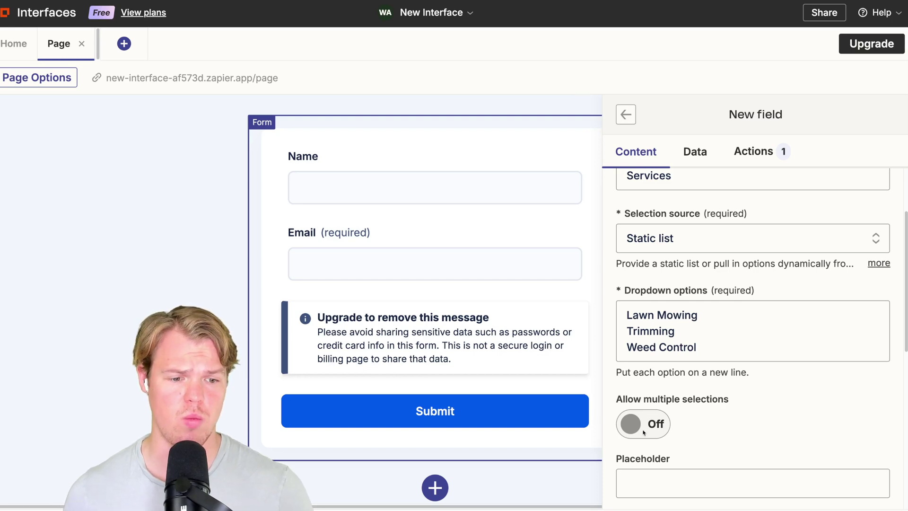
{"action": "scroll", "coordinate": [689, 385], "scroll_direction": "down", "scroll_amount": 10}
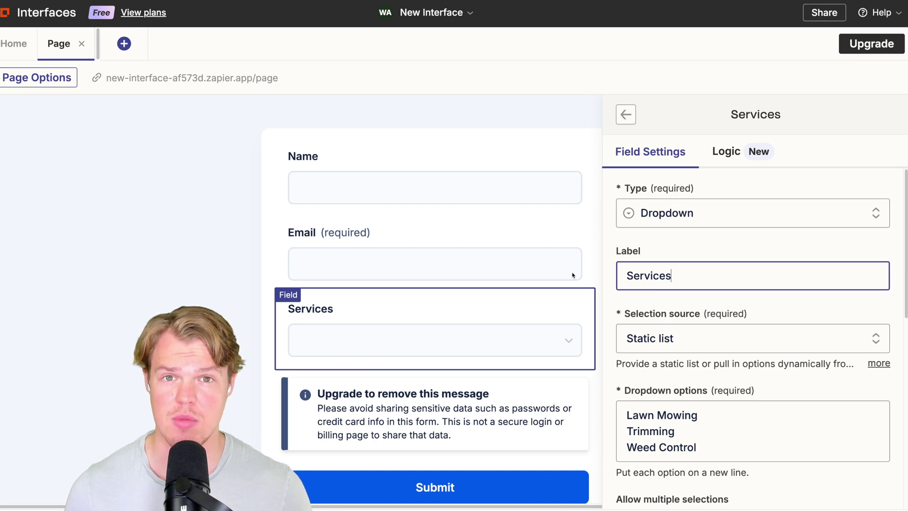
{"action": "key", "text": "Escape"}
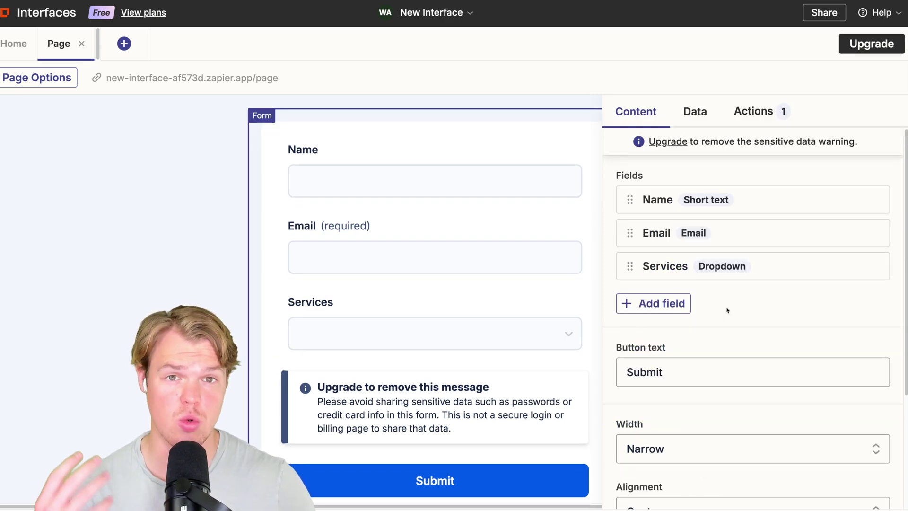
- Add a Number field labelled Square Feet to the form
{"action": "left_click", "coordinate": [672, 303]}
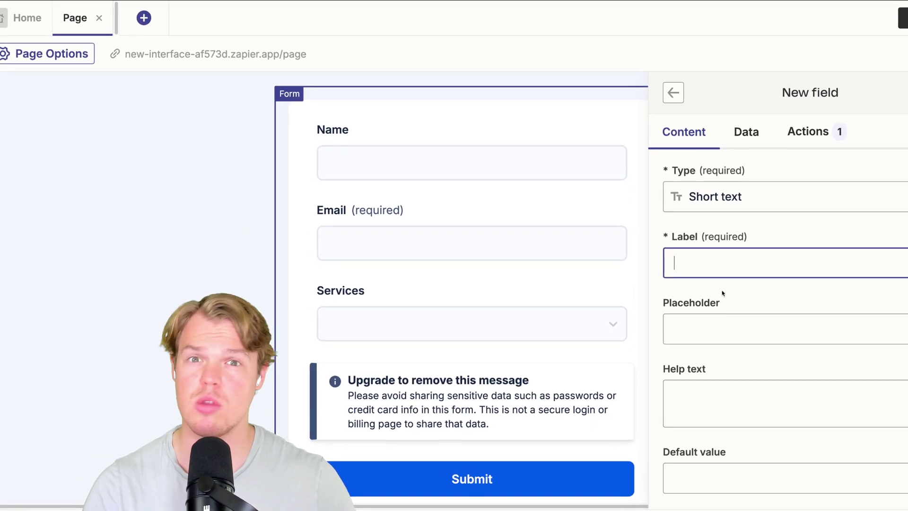
{"action": "type", "text": "square feet"}
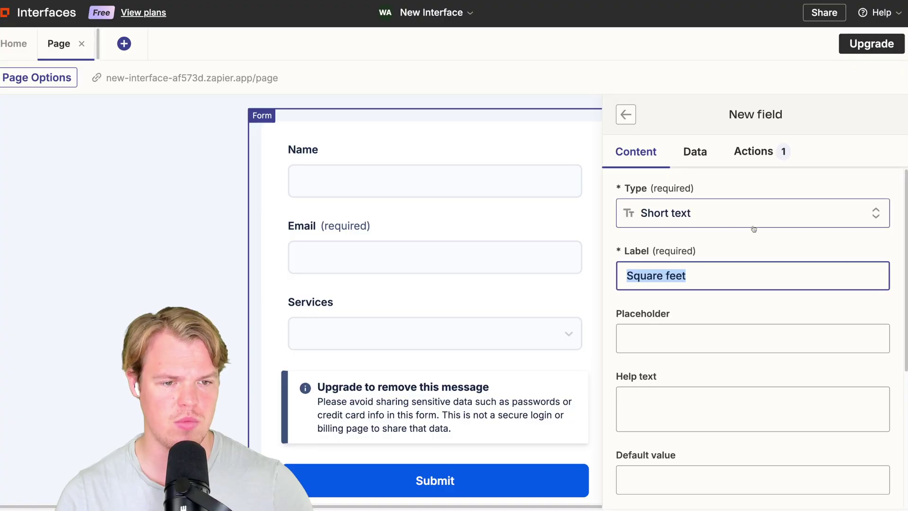
{"action": "left_click", "coordinate": [753, 227]}
{"action": "scroll", "coordinate": [653, 282], "scroll_direction": "down", "scroll_amount": 5}
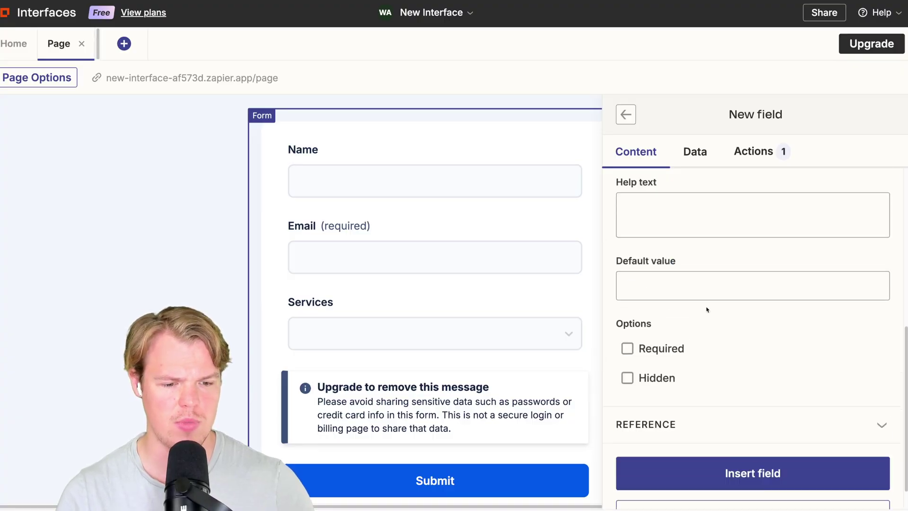
{"action": "left_click", "coordinate": [752, 473]}
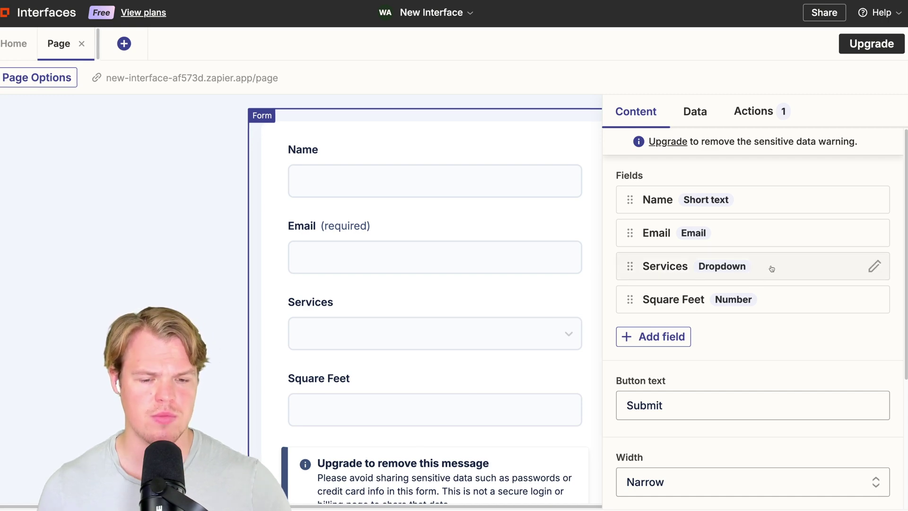
- Add a form-submit action that runs a Zap, and create the new Zap for it
{"action": "left_click", "coordinate": [754, 112]}
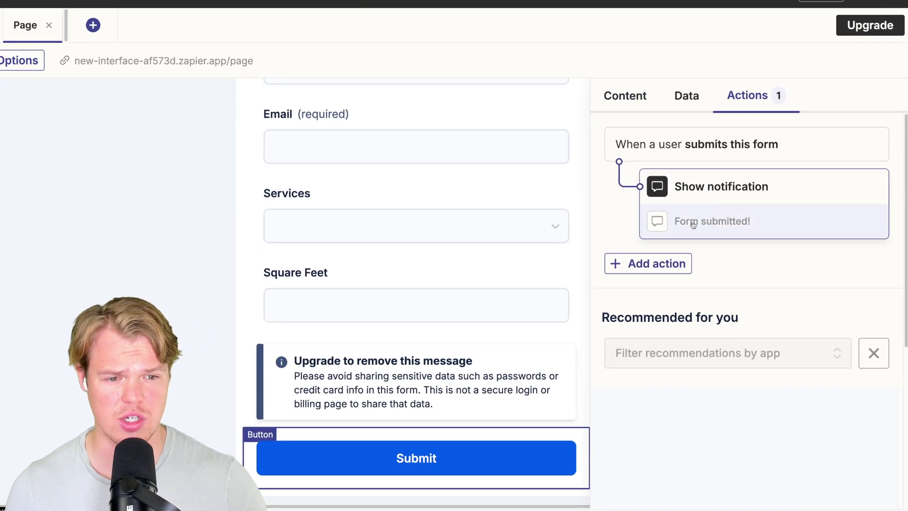
{"action": "left_click", "coordinate": [649, 264]}
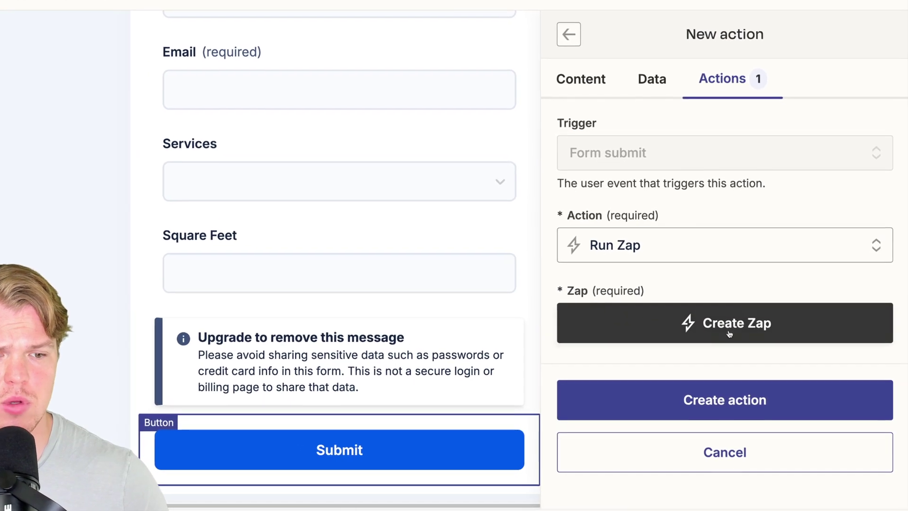
{"action": "left_click", "coordinate": [732, 331]}
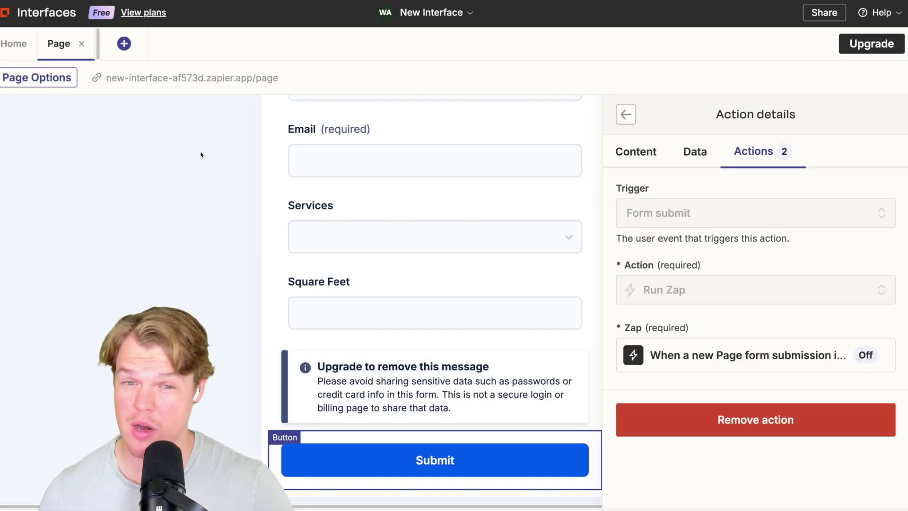
- Submit a test entry on the live form with a customer name, e-mail, the Lawn Mowing service and 2500 square feet
{"action": "left_click", "coordinate": [148, 122]}
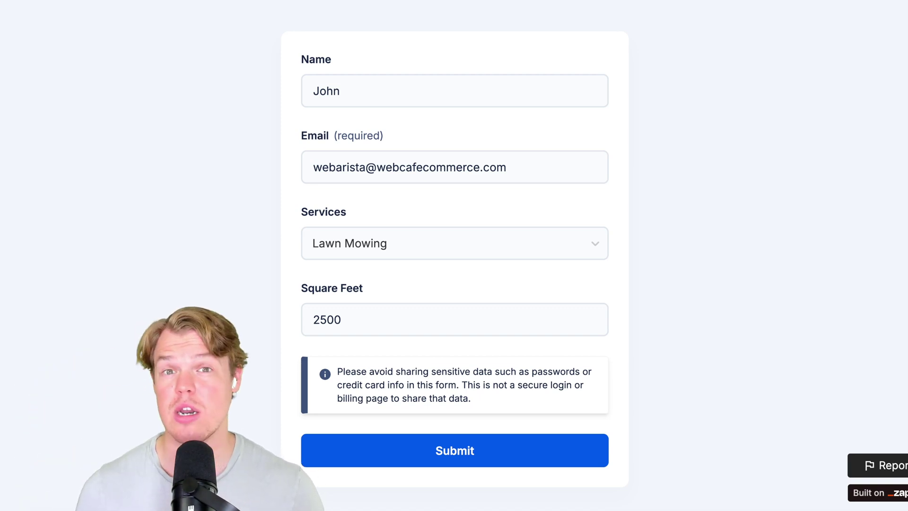
{"action": "left_click", "coordinate": [424, 447]}
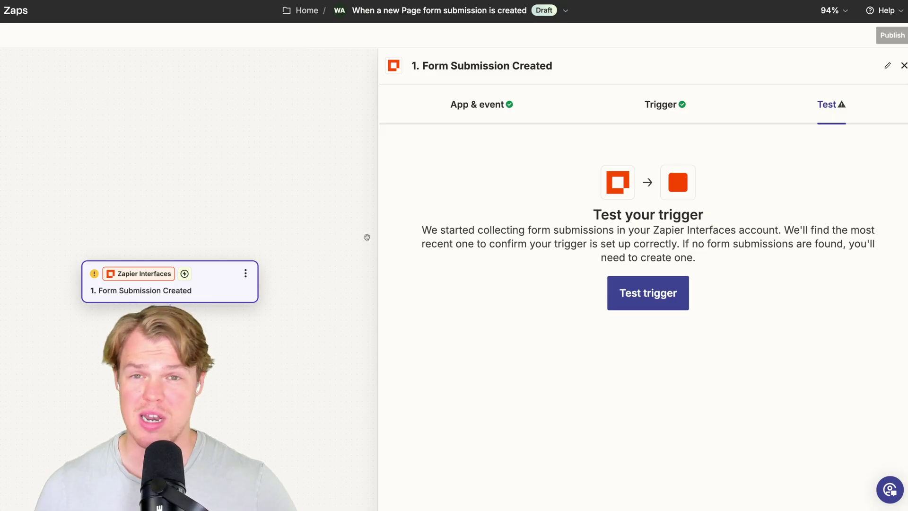
- Test the Zap's form submission trigger, compare the records found and select Form Submission B as the sample
{"action": "left_click", "coordinate": [636, 291]}
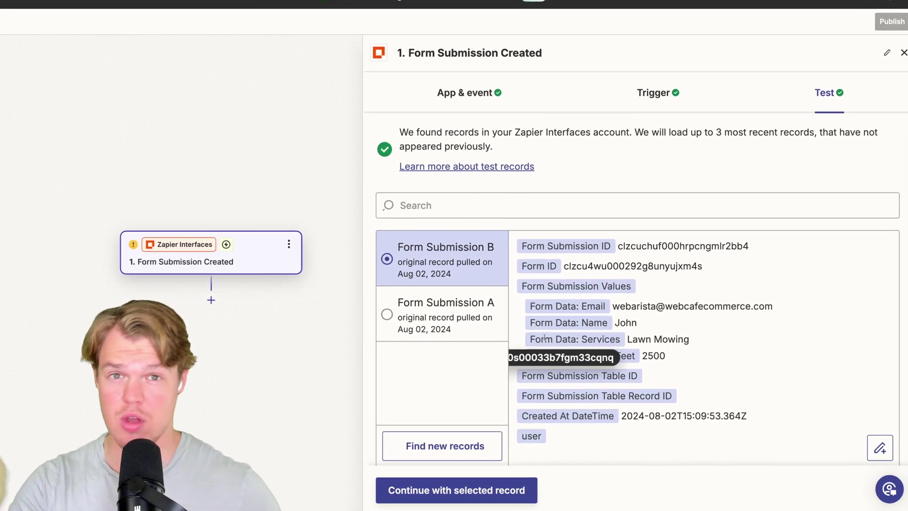
{"action": "left_click", "coordinate": [475, 327]}
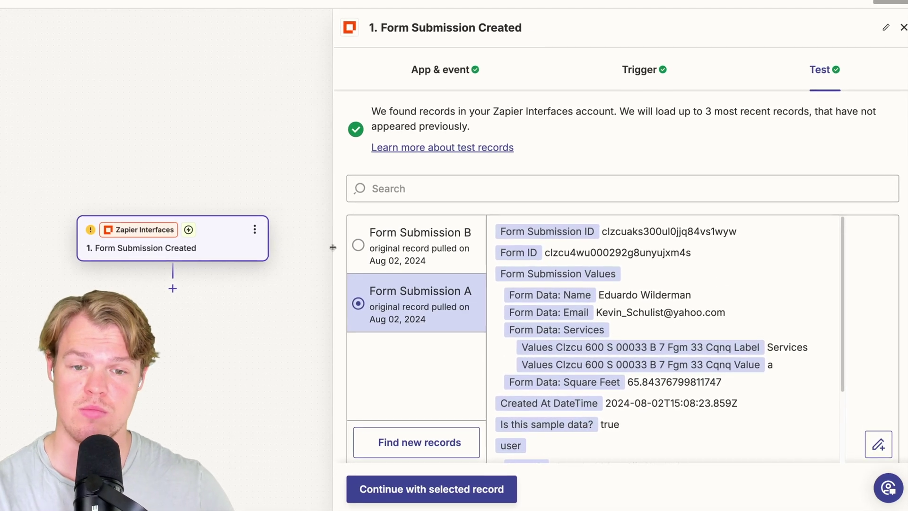
{"action": "left_click", "coordinate": [358, 244]}
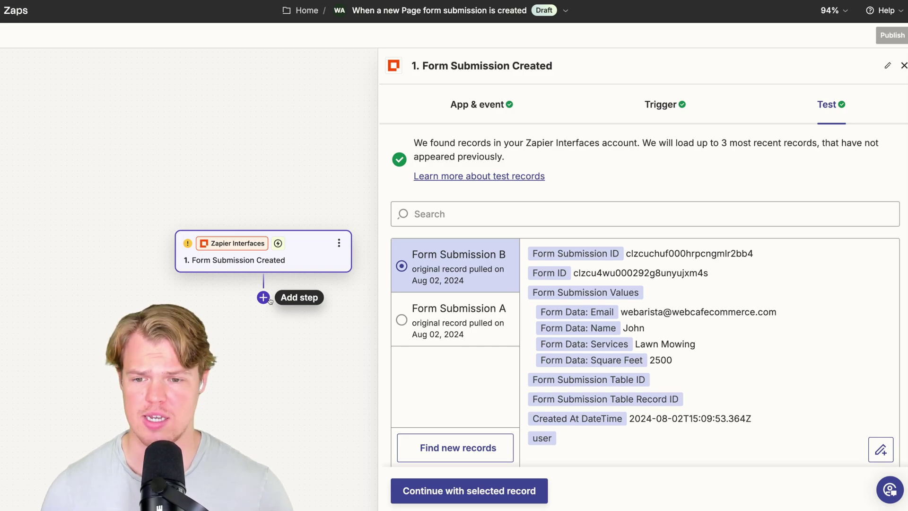
- Add a ChatGPT step after the trigger with the Conversation event and choose the connected account
{"action": "left_click", "coordinate": [264, 298]}
{"action": "type", "text": "cha"}
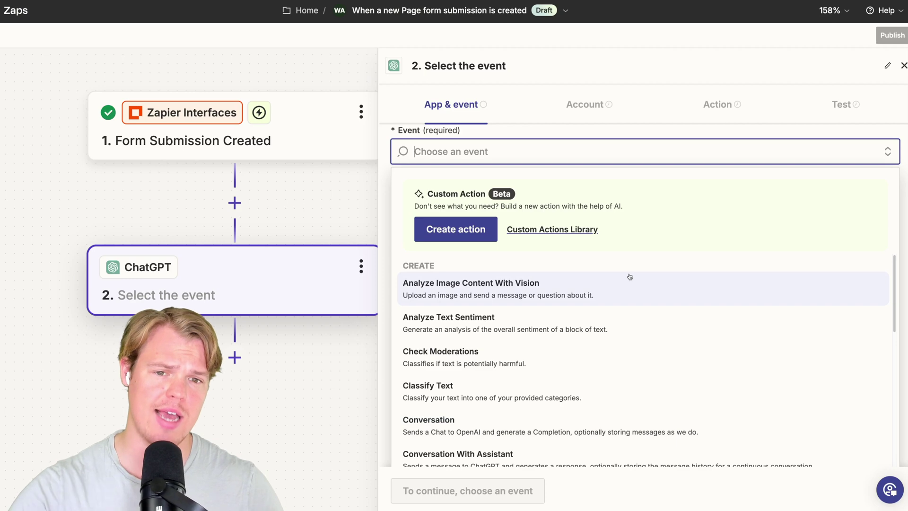
{"action": "scroll", "coordinate": [630, 284], "scroll_direction": "down", "scroll_amount": 2}
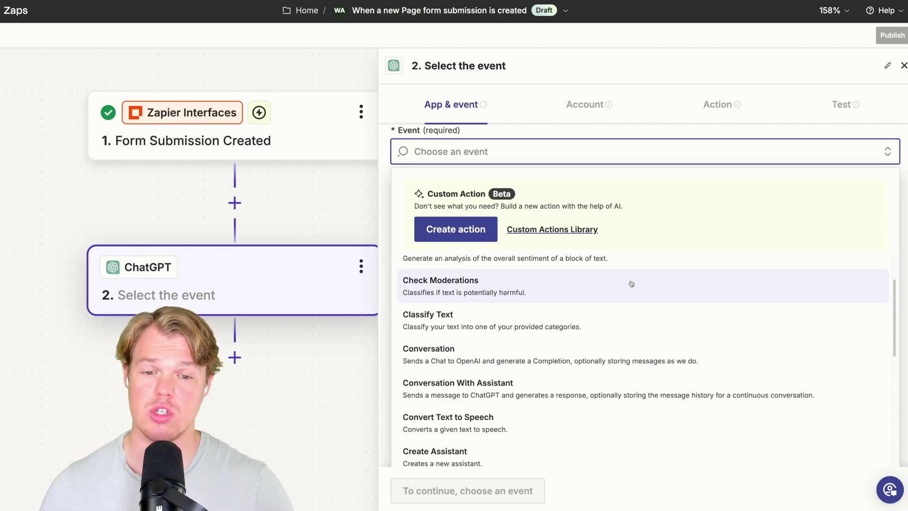
{"action": "scroll", "coordinate": [632, 284], "scroll_direction": "down", "scroll_amount": 1}
{"action": "scroll", "coordinate": [631, 284], "scroll_direction": "down", "scroll_amount": 1}
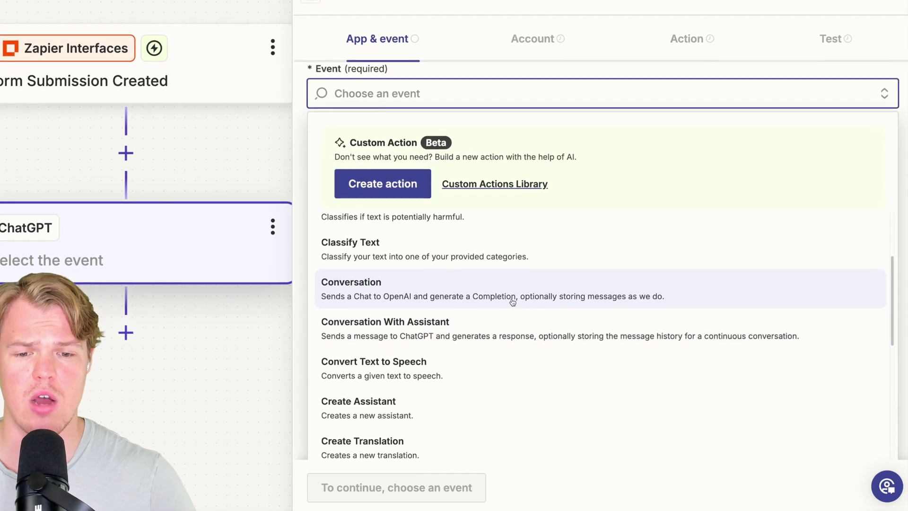
{"action": "left_click", "coordinate": [511, 301]}
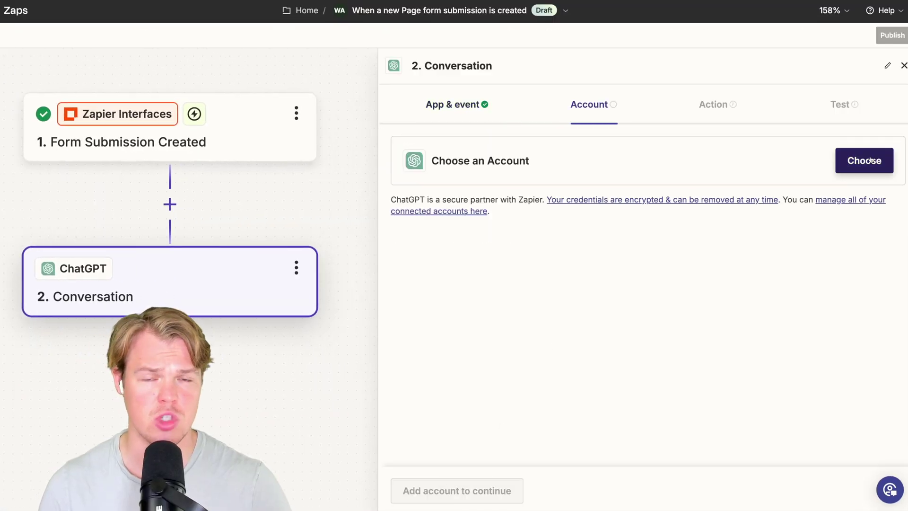
{"action": "left_click", "coordinate": [872, 159]}
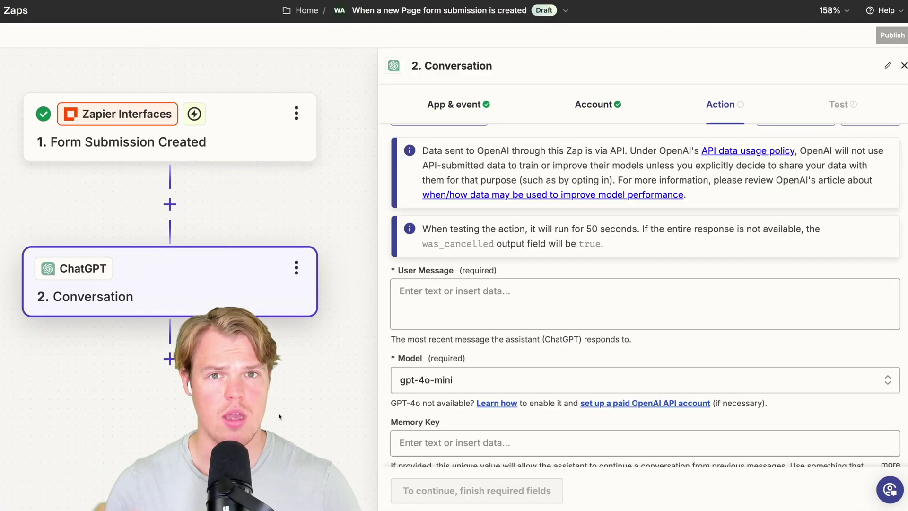
- Check the models offered for the ChatGPT step and keep gpt-4o-mini selected
{"action": "left_click", "coordinate": [482, 380]}
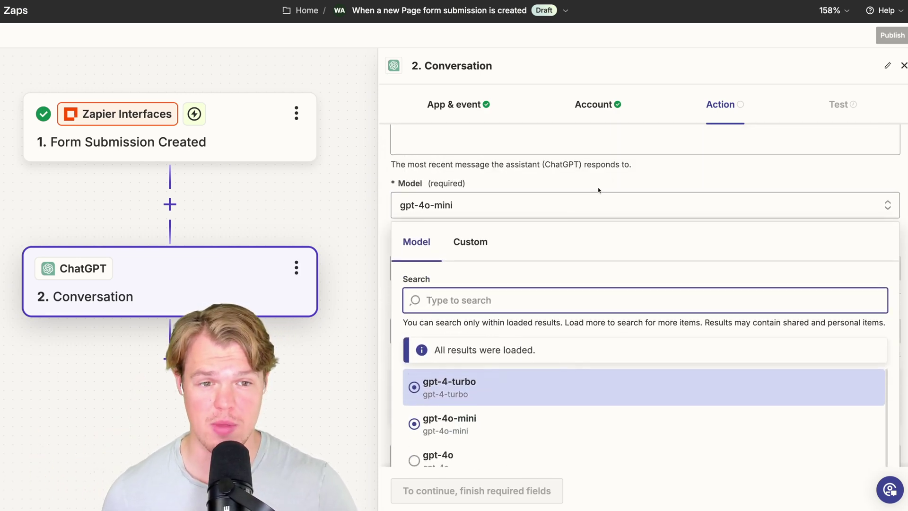
{"action": "left_click", "coordinate": [621, 181]}
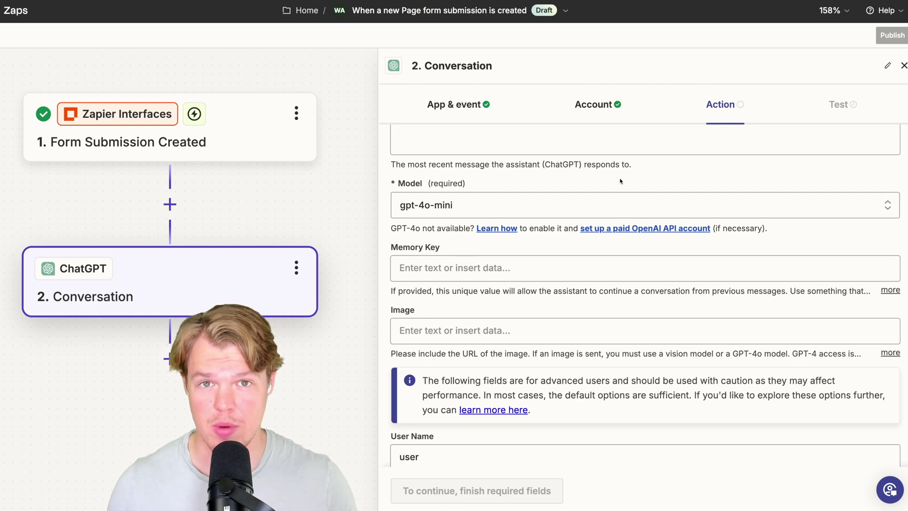
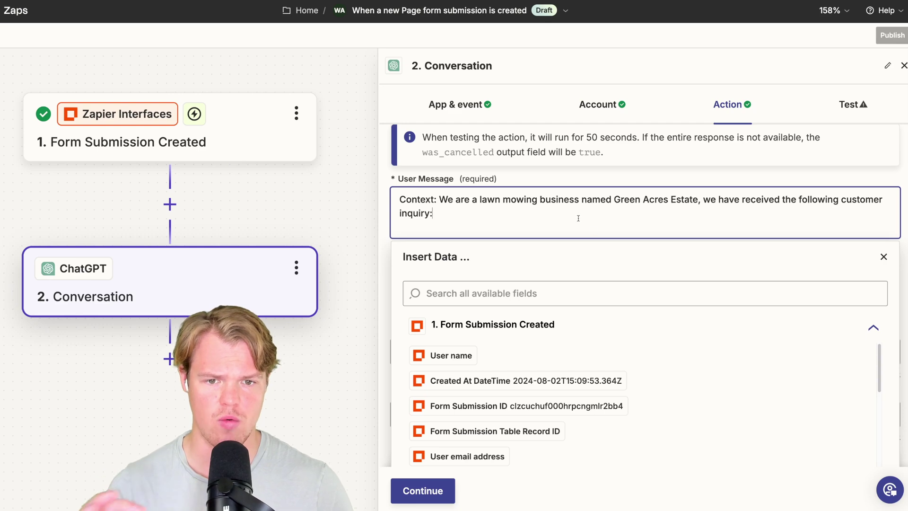
- Add a "Customer Inquiry:" heading below the business context in the user message
{"action": "key", "text": "Return"}
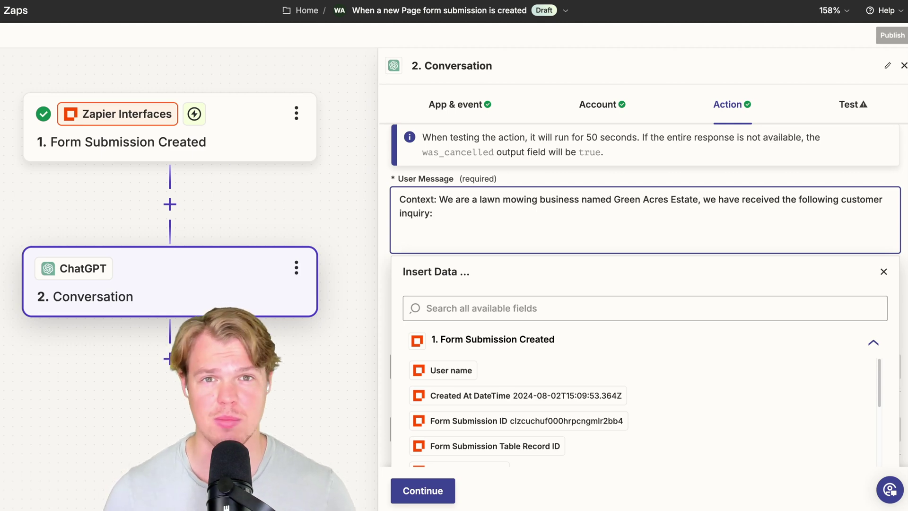
{"action": "type", "text": "Cus"}
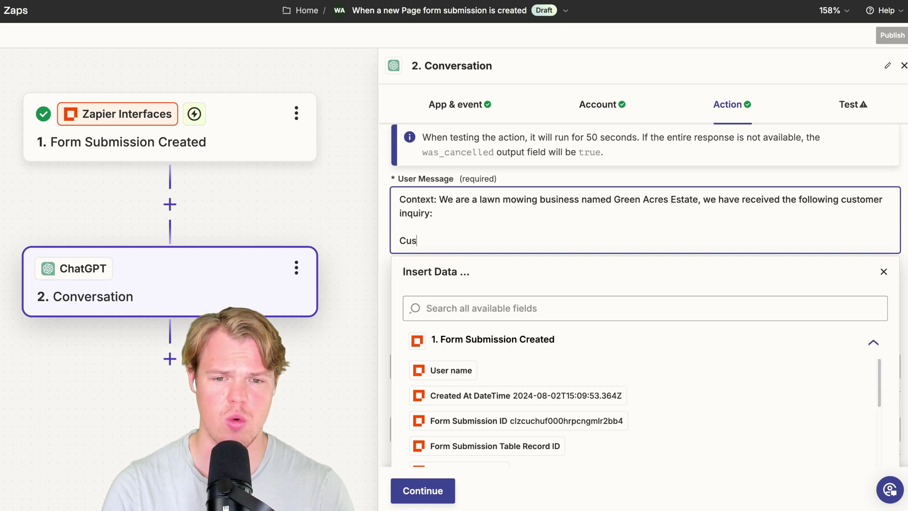
{"action": "type", "text": "tomer Inquiry:"}
{"action": "key", "text": "Return"}
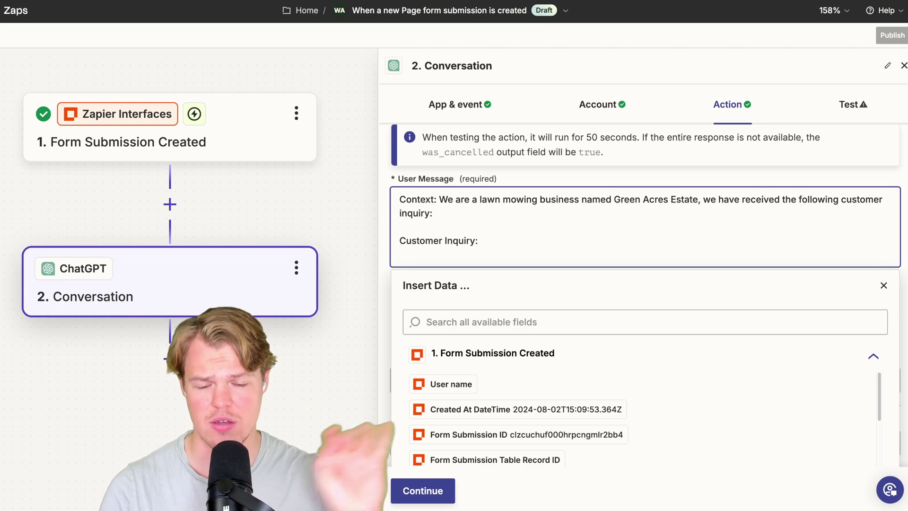
{"action": "scroll", "coordinate": [570, 220], "scroll_direction": "down", "scroll_amount": 2}
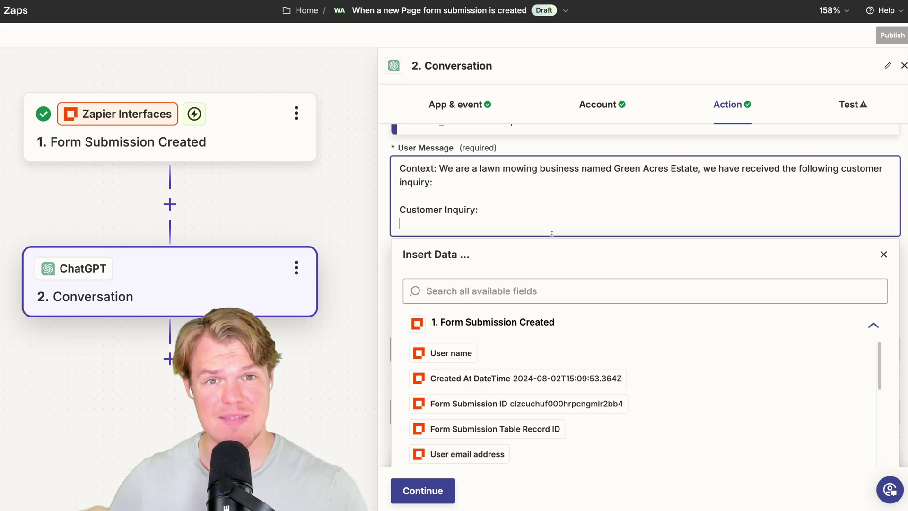
{"action": "type", "text": "Bo"}
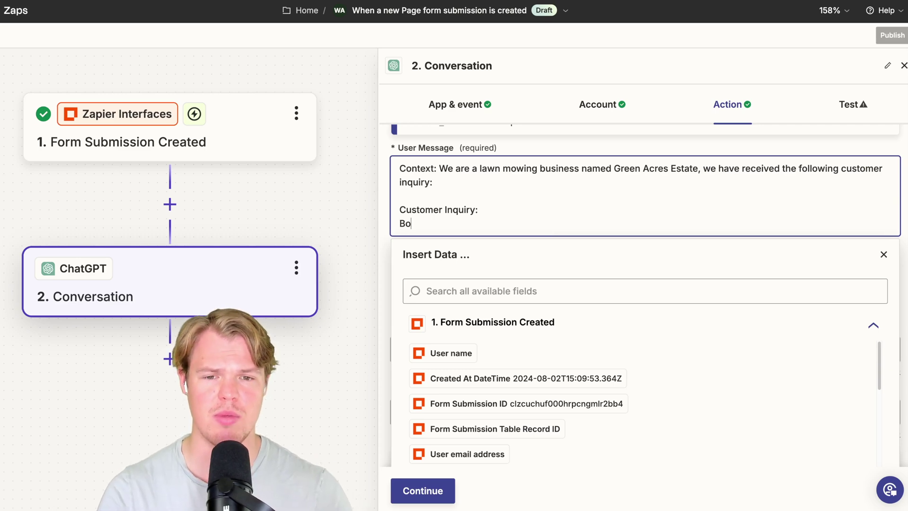
{"action": "type", "text": "dy Email: "}
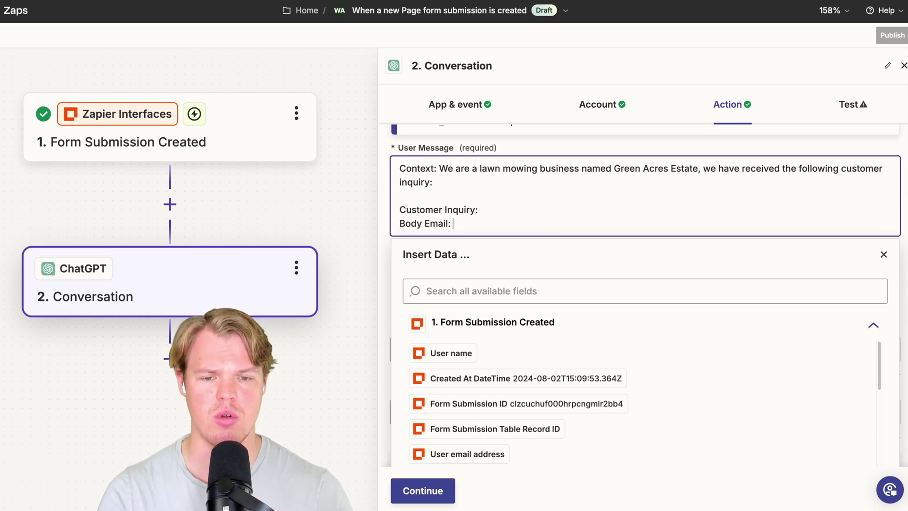
{"action": "type", "text": "()"}
{"action": "left_click", "coordinate": [457, 224]}
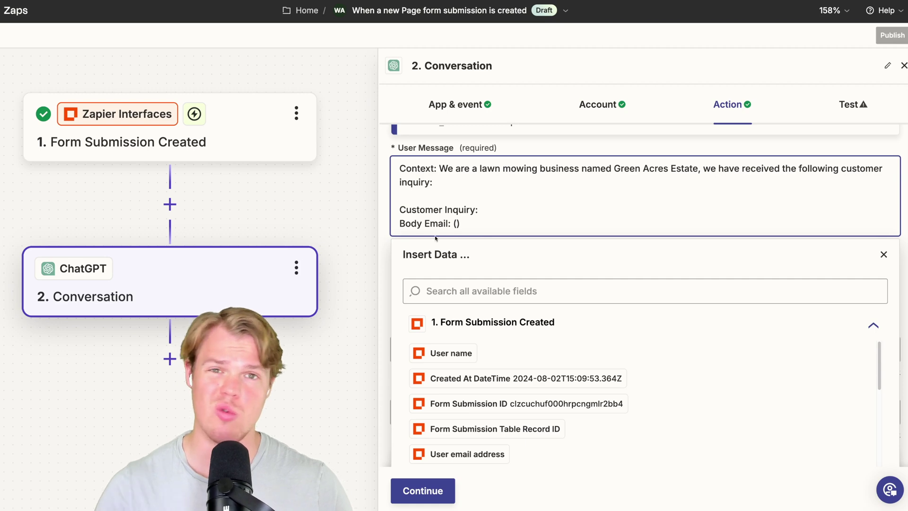
- Replace the "Body Email" line with "Name: ()" and insert the form's Name field inside the parentheses
{"action": "scroll", "coordinate": [479, 360], "scroll_direction": "down", "scroll_amount": 5}
{"action": "scroll", "coordinate": [479, 359], "scroll_direction": "down", "scroll_amount": 3}
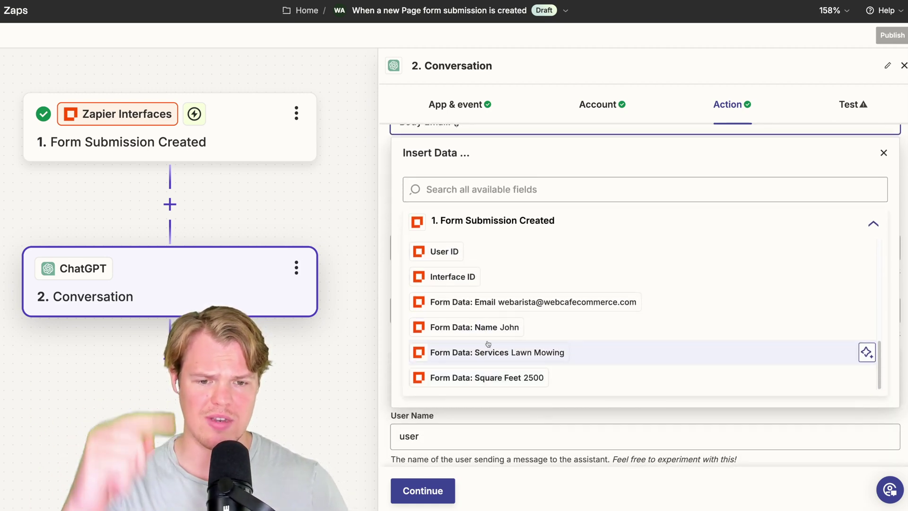
{"action": "scroll", "coordinate": [488, 344], "scroll_direction": "up", "scroll_amount": 1}
{"action": "left_click_drag", "start_coordinate": [398, 161], "coordinate": [452, 161]}
{"action": "type", "text": "Name: ("}
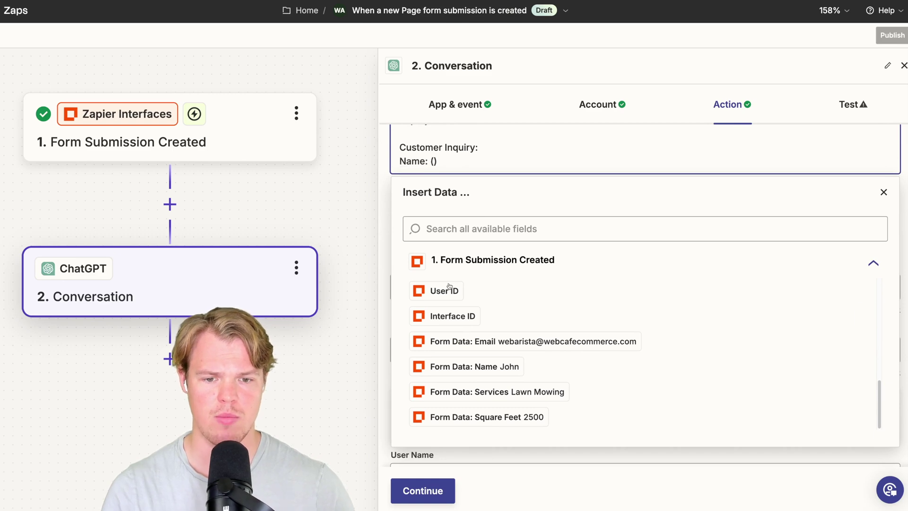
{"action": "left_click", "coordinate": [474, 367]}
{"action": "key", "text": "Return"}
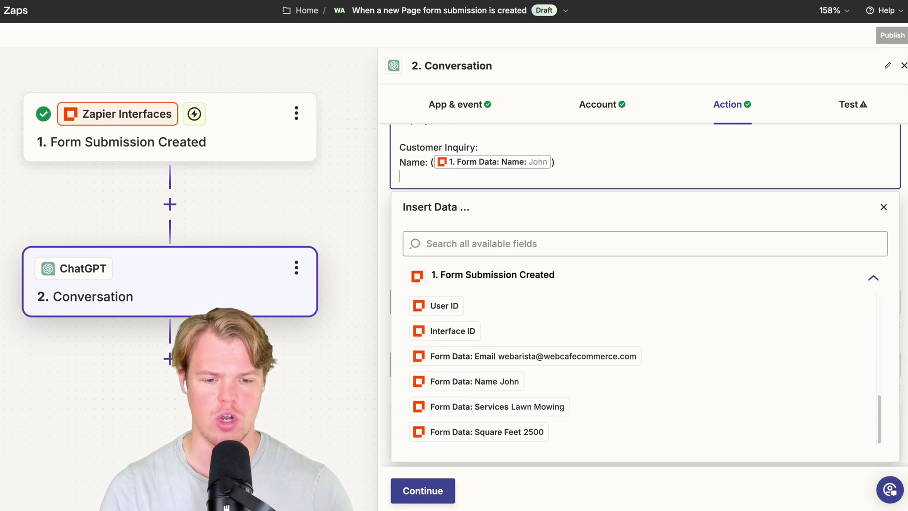
- Add a "Services: ()" line below the name with the form's Services field inside the parentheses
{"action": "type", "text": "Services: "}
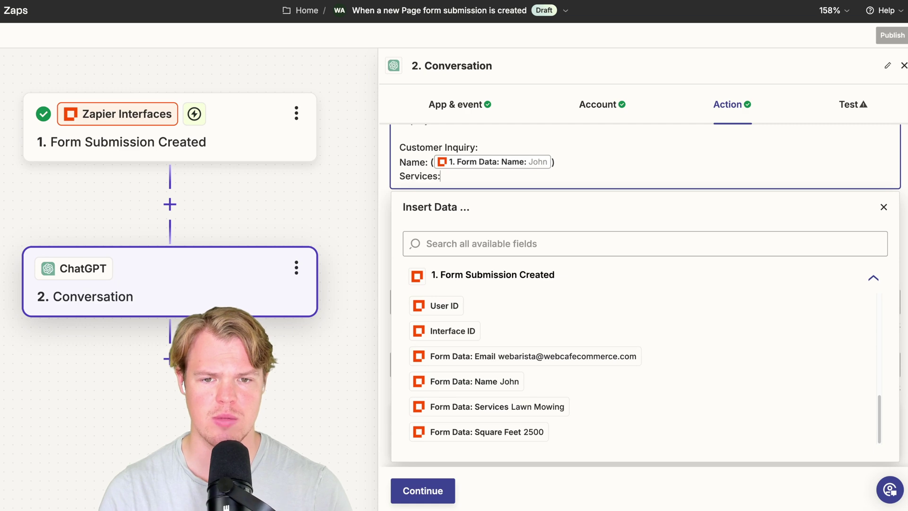
{"action": "type", "text": "()"}
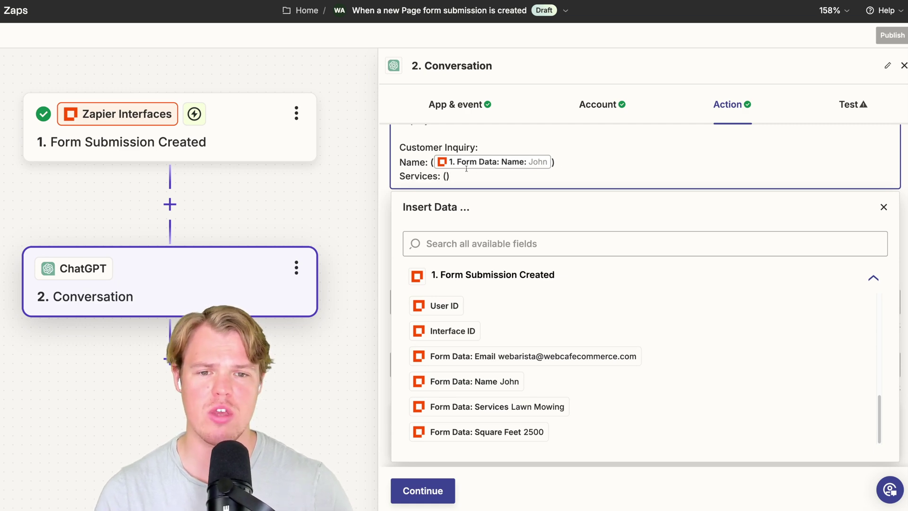
{"action": "left_click", "coordinate": [446, 176]}
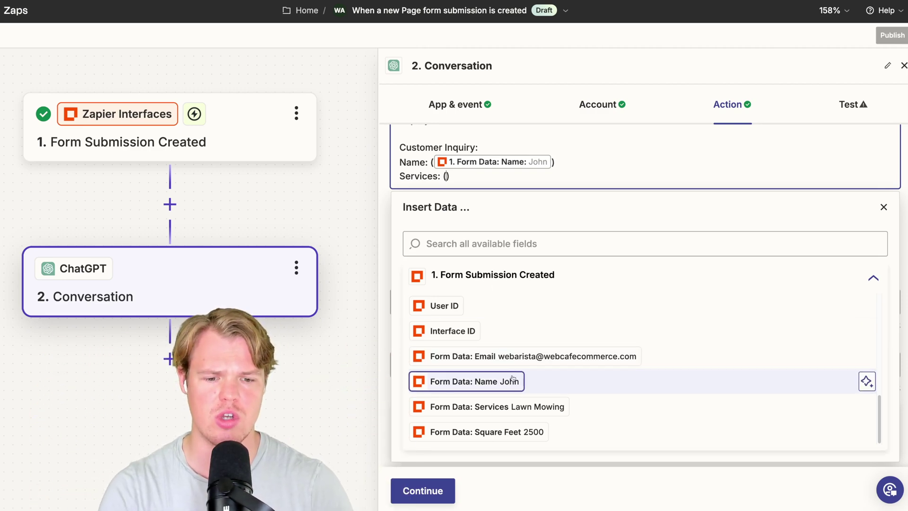
{"action": "left_click", "coordinate": [497, 406]}
{"action": "key", "text": "Return"}
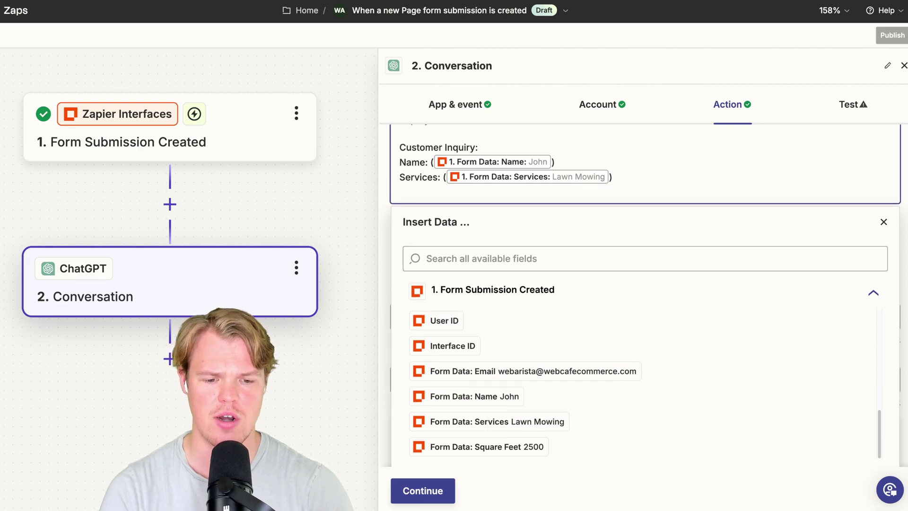
- Add a "Square Feet: ()" line below the services with the form's Square Feet field inside the parentheses
{"action": "type", "text": "Square FeetL"}
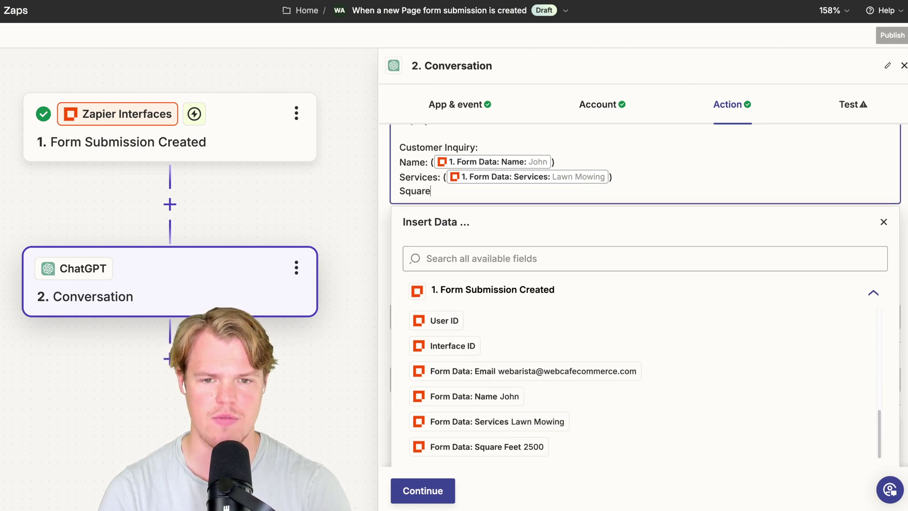
{"action": "type", "text": "("}
{"action": "left_click", "coordinate": [487, 446]}
{"action": "type", "text": ")"}
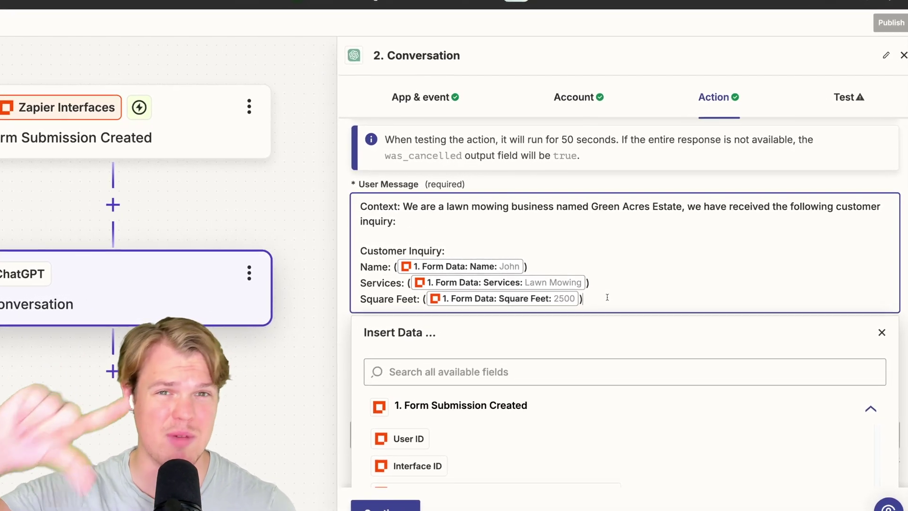
- End the context sentence with a period and add a "Green Acres Estate Context:" heading between it and the customer inquiry
{"action": "left_click", "coordinate": [387, 221]}
{"action": "key", "text": "Return"}
{"action": "key", "text": "Return"}
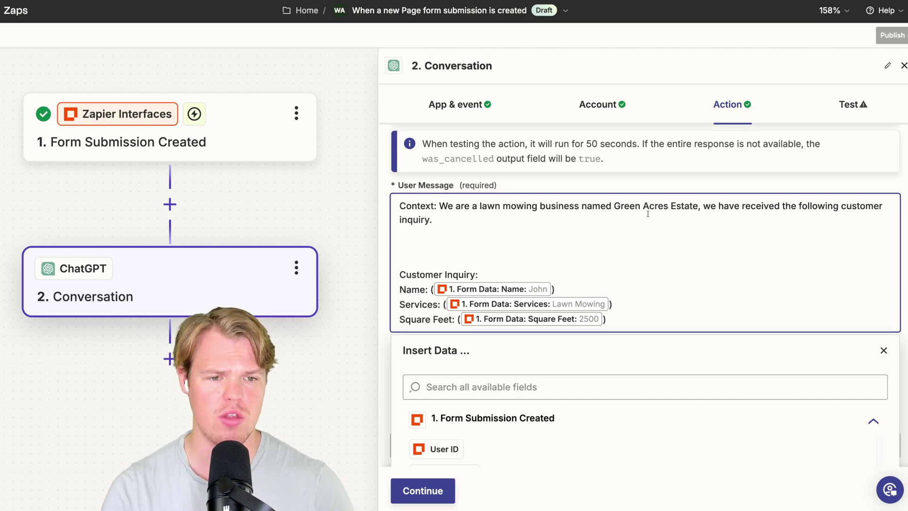
{"action": "left_click_drag", "start_coordinate": [614, 207], "coordinate": [695, 206]}
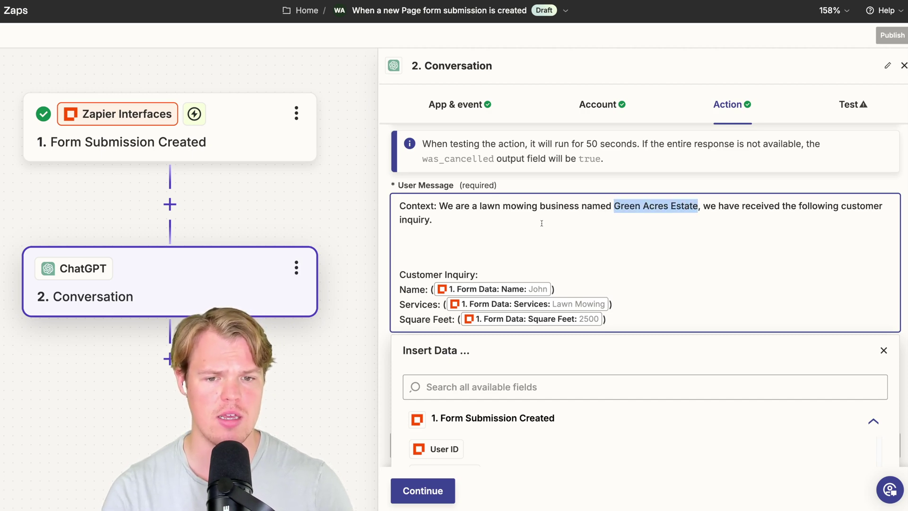
{"action": "key", "text": "ctrl+c"}
{"action": "left_click", "coordinate": [497, 247]}
{"action": "key", "text": "ctrl+v"}
{"action": "type", "text": "XC"}
{"action": "type", "text": "ontext:"}
{"action": "key", "text": "Return"}
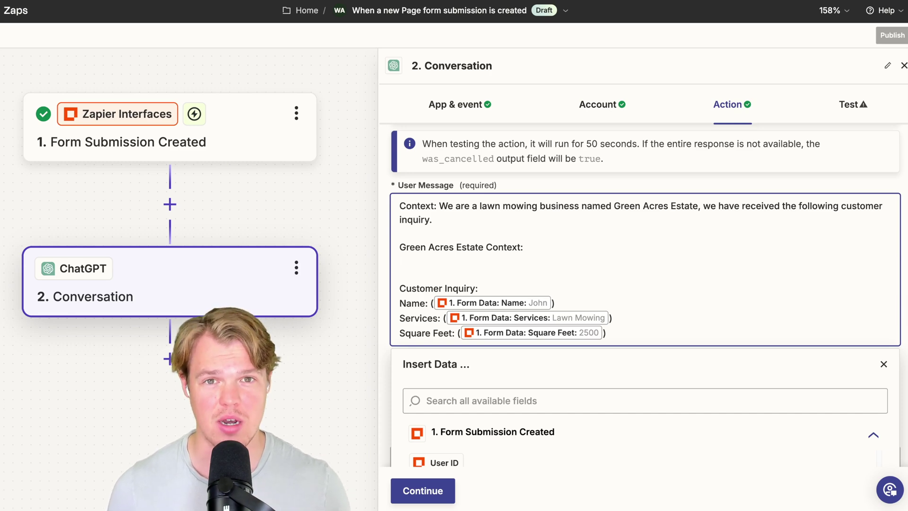
- Enter "Tone: Business Casual" under the Green Acres Estate Context heading
{"action": "type", "text": "Tone: Bus"}
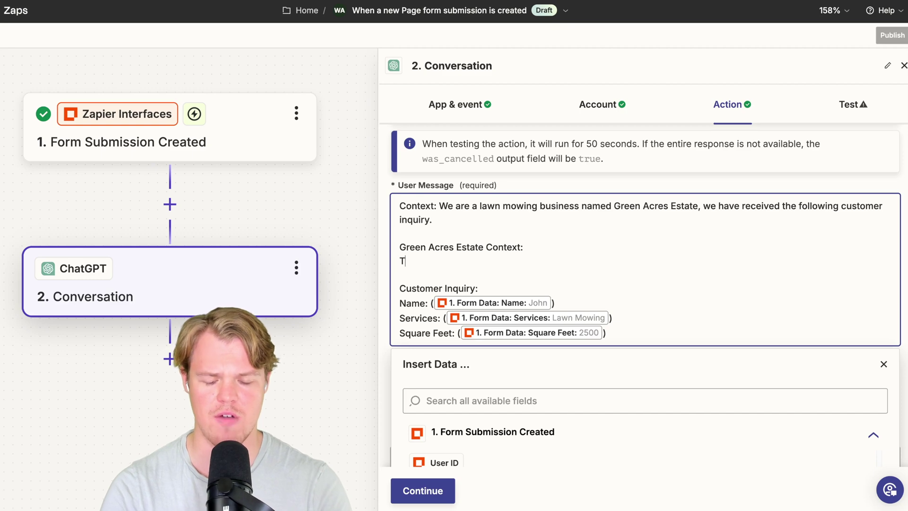
{"action": "type", "text": "iness Casual"}
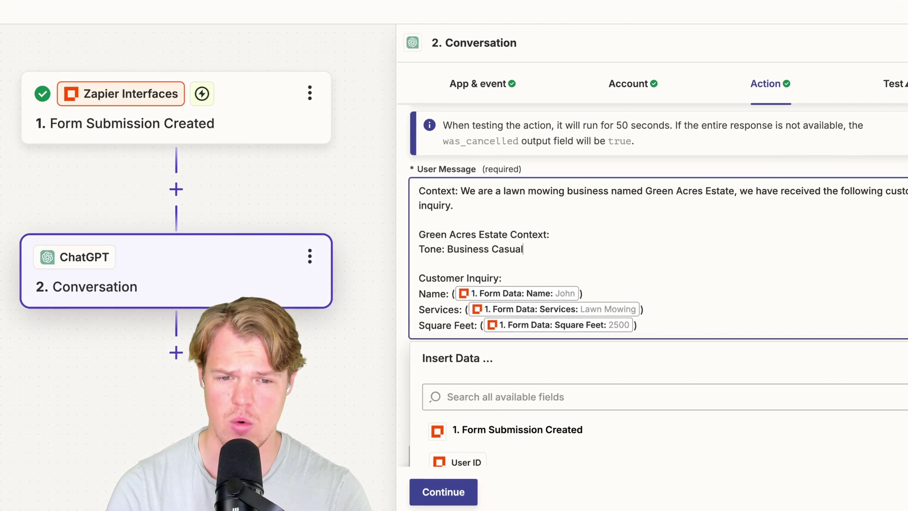
{"action": "key", "text": "Return"}
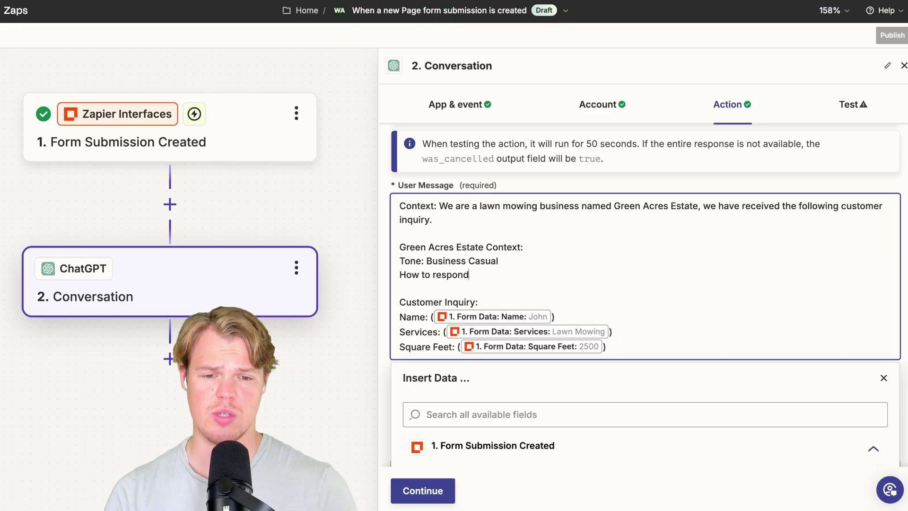
- Add a "How to respond if:" line below the tone, followed by separate "Lawn Mowing:", "Trimming:" and "Weed Control:" lines
{"action": "type", "text": "if"}
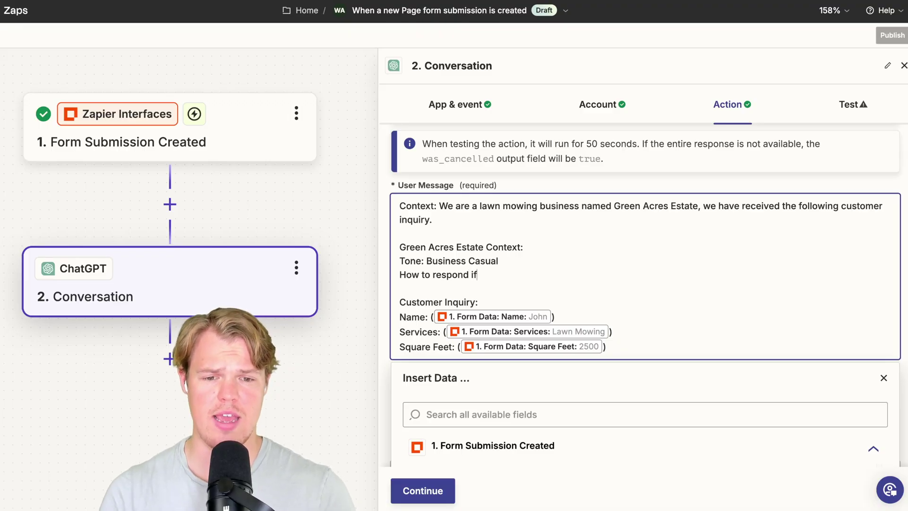
{"action": "type", "text": ":"}
{"action": "key", "text": "Return"}
{"action": "type", "text": "Lawn Mow"}
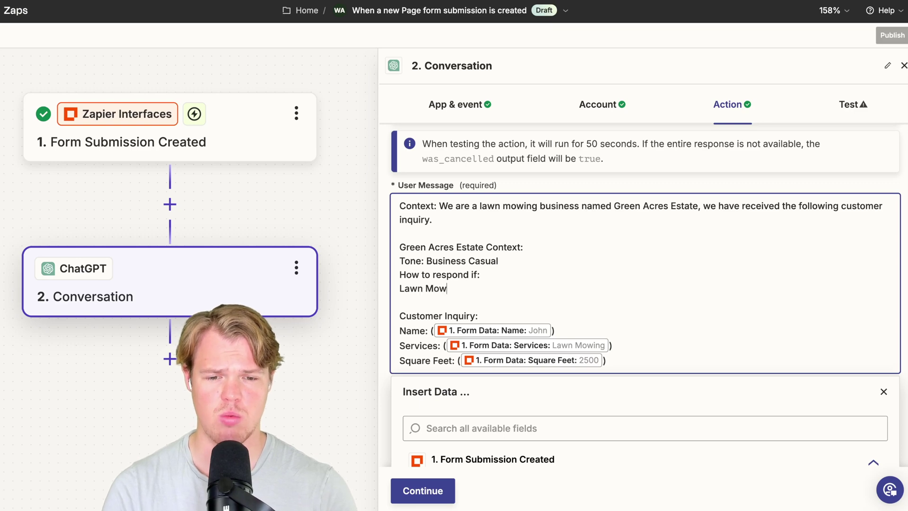
{"action": "type", "text": "ing:"}
{"action": "key", "text": "Return"}
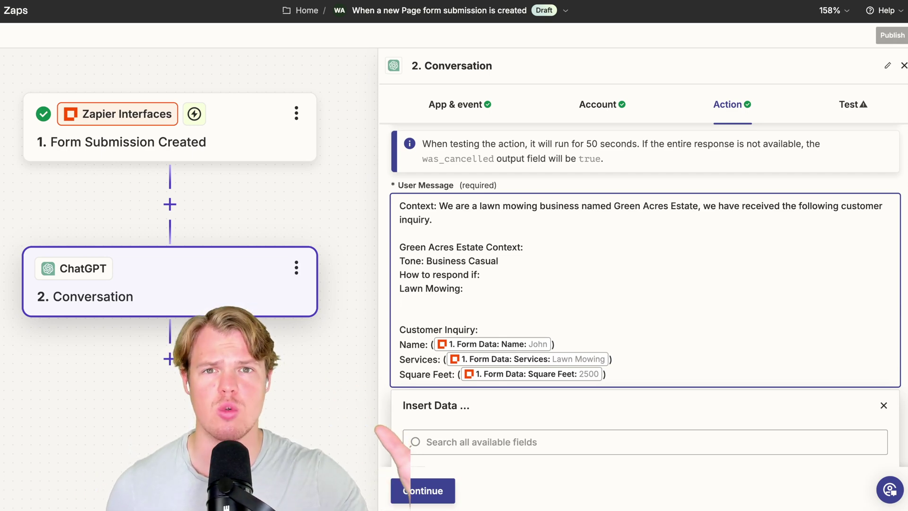
{"action": "type", "text": "Trimming:"}
{"action": "key", "text": "Return"}
{"action": "type", "text": "Weed Control:"}
{"action": "key", "text": "Return"}
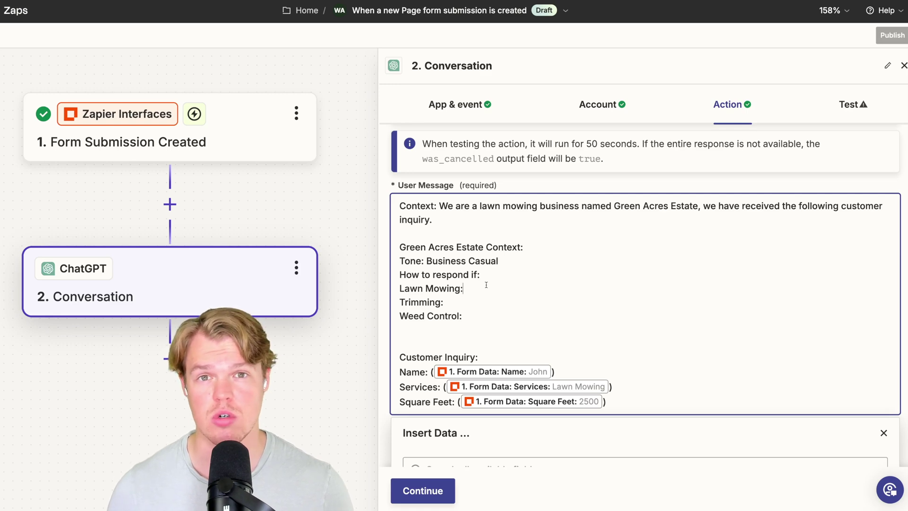
- Complete the Lawn Mowing line with "(Ask if they are available for a call in the next two days, ask if there is any animals on site.)"
{"action": "type", "text": "(Ask if they are availabl"}
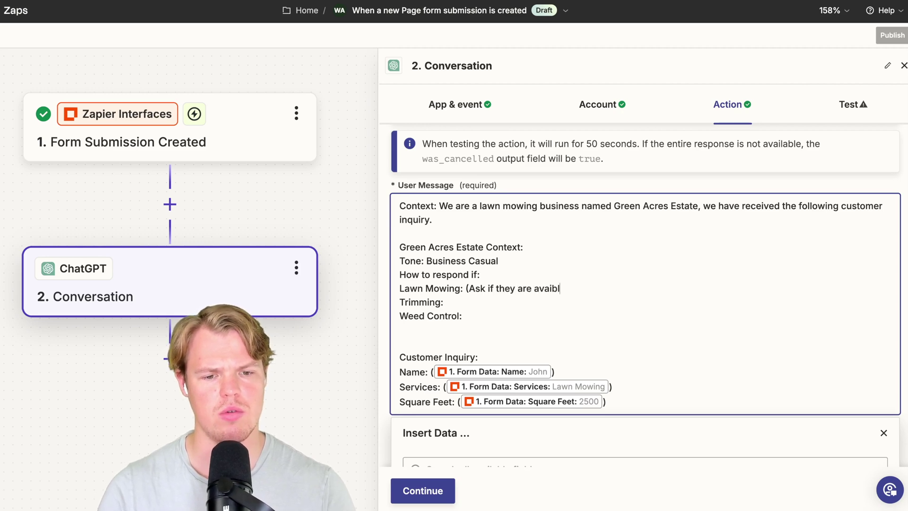
{"action": "type", "text": "e for a call in the next two days, ask if there is any animal"}
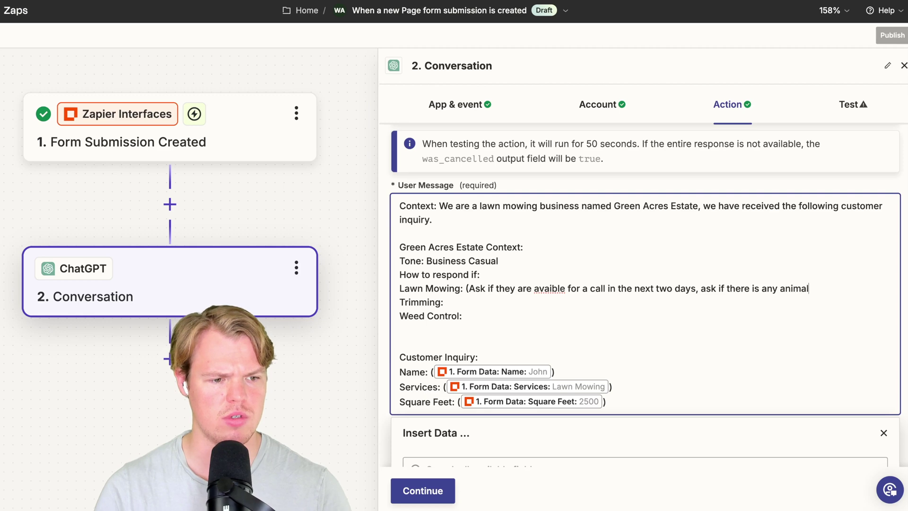
{"action": "type", "text": "s on site.)"}
{"action": "right_click", "coordinate": [549, 288]}
{"action": "left_click", "coordinate": [552, 304]}
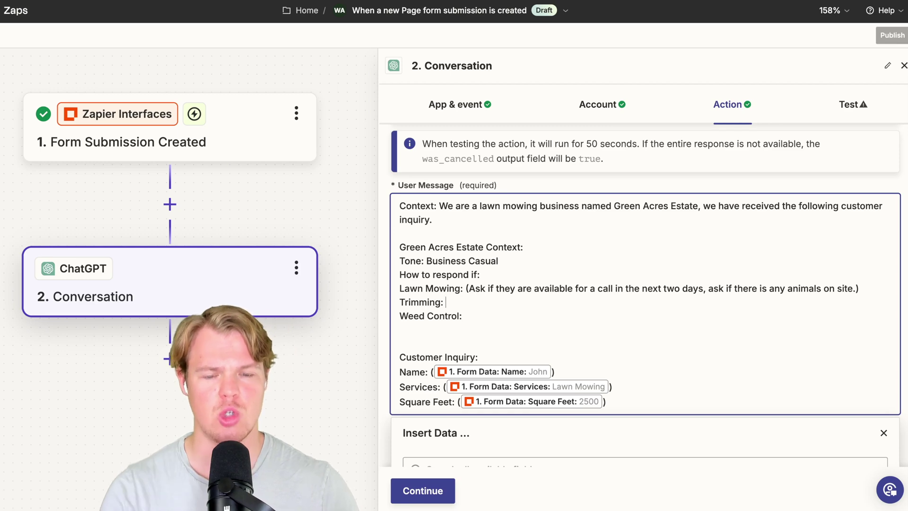
- Complete the Trimming line with "(Ask how tall the trees are on site, how many bushes are on site.)"
{"action": "type", "text": "(Ask "}
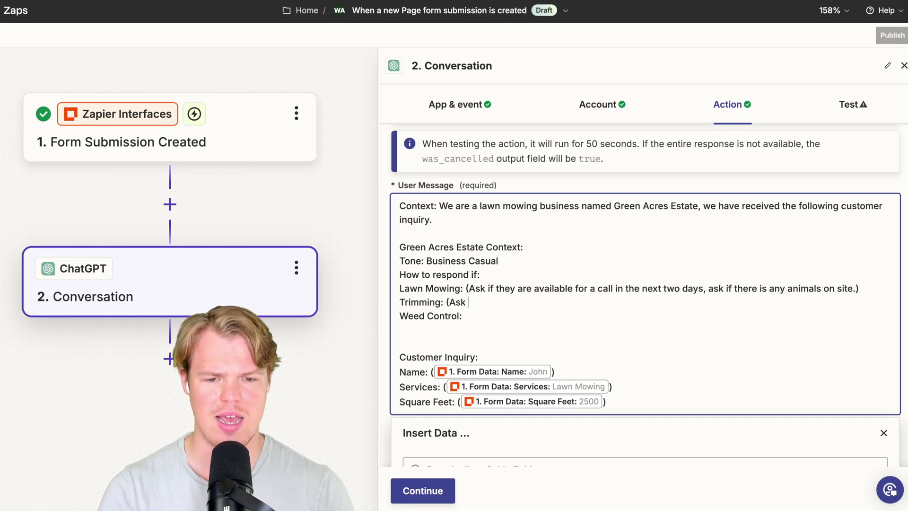
{"action": "type", "text": "how tall the tre"}
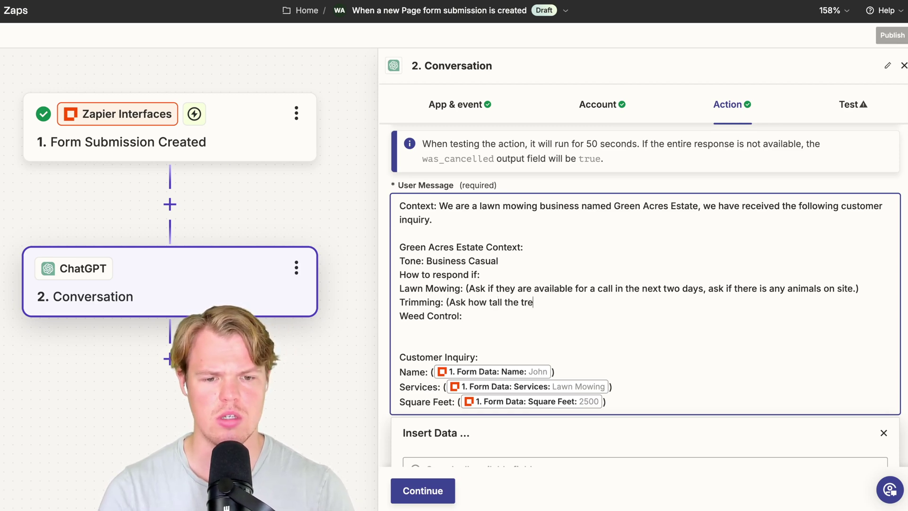
{"action": "type", "text": "es are on site, how "}
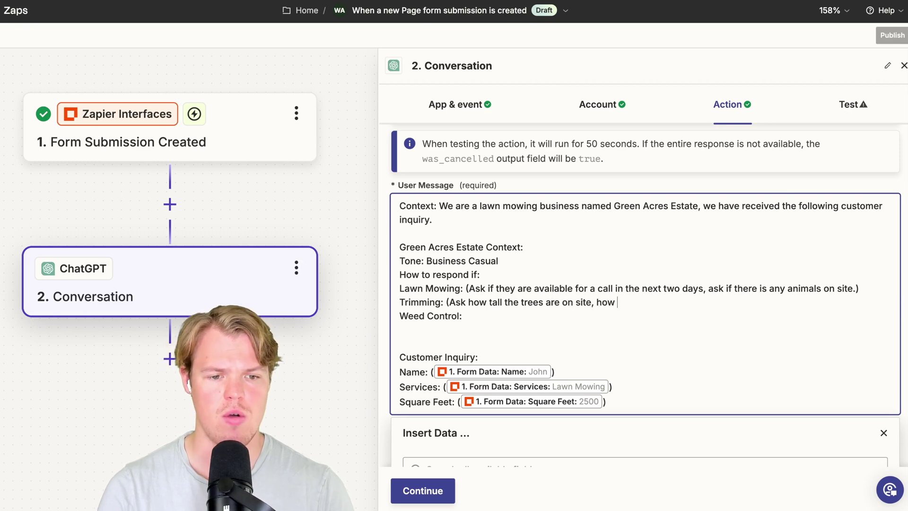
{"action": "type", "text": "many bushes"}
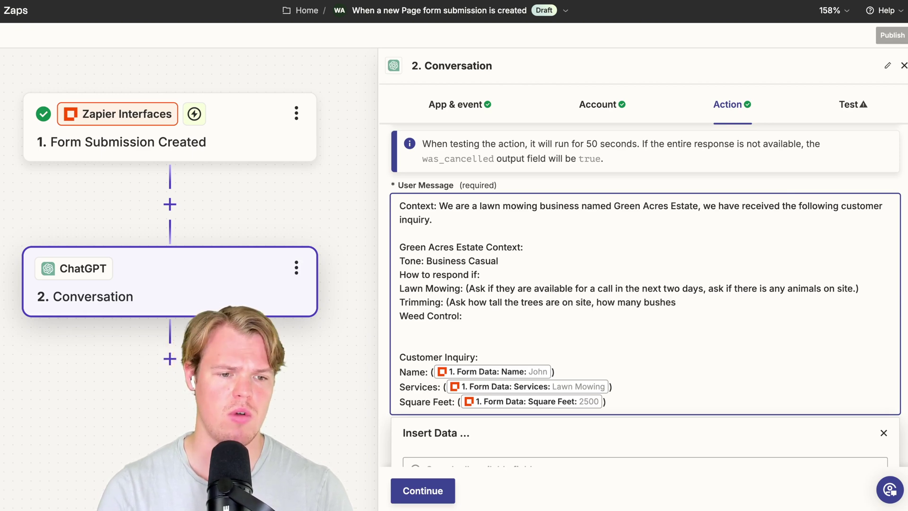
{"action": "type", "text": " are on site.)"}
- Complete the Weed Control line with "(Ask if they are fine with pesticides.)"
{"action": "left_click", "coordinate": [494, 320]}
{"action": "type", "text": "(Ask if yhe"}
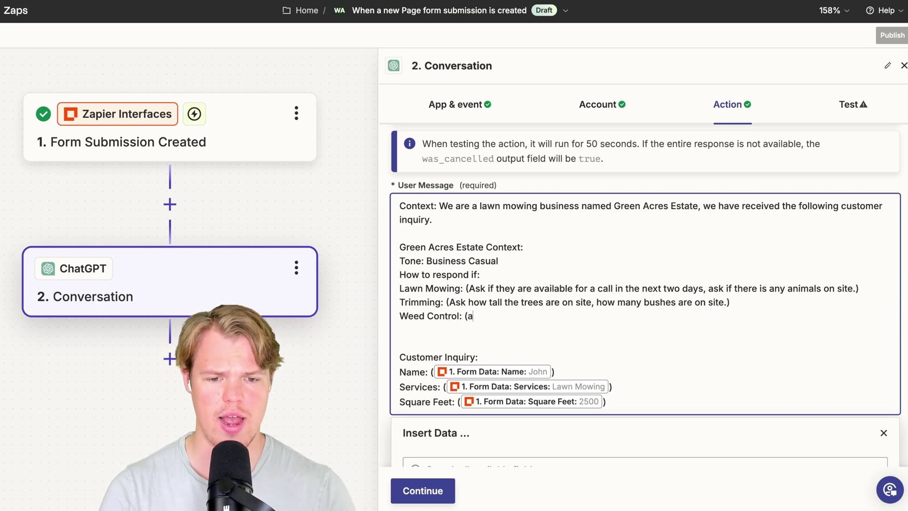
{"action": "type", "text": "y are fine with ps"}
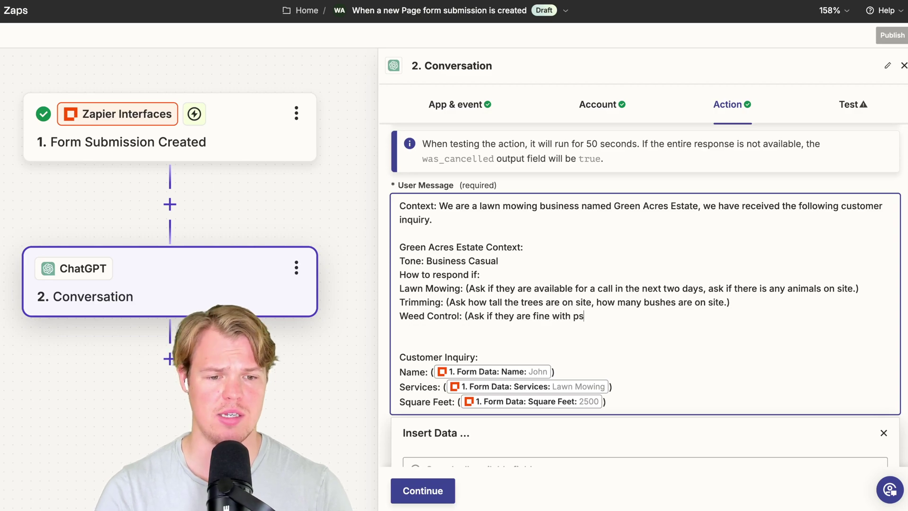
{"action": "key", "text": "BackSpace"}
{"action": "type", "text": "esticides.)"}
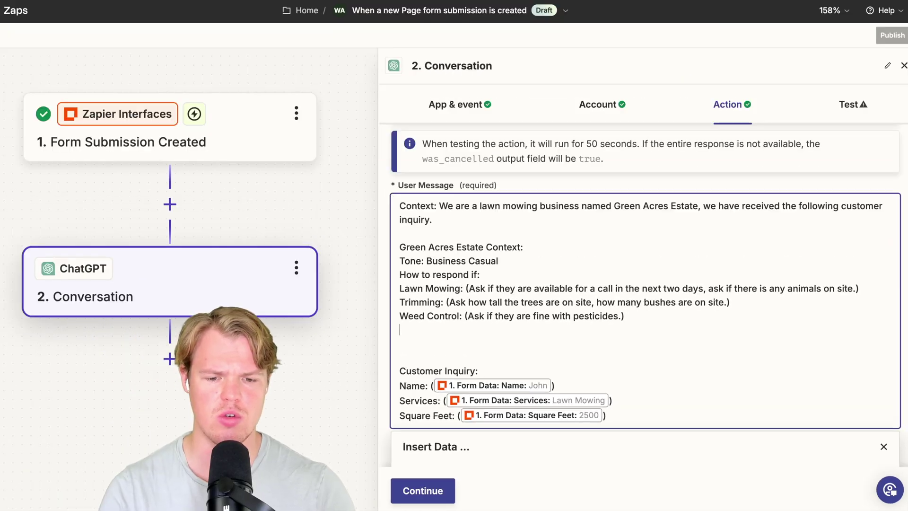
- Add a "Square Feet:" line below Weed Control with the parenthesised condition "If the property is under 2500 feet"
{"action": "type", "text": "Square Feet: ()"}
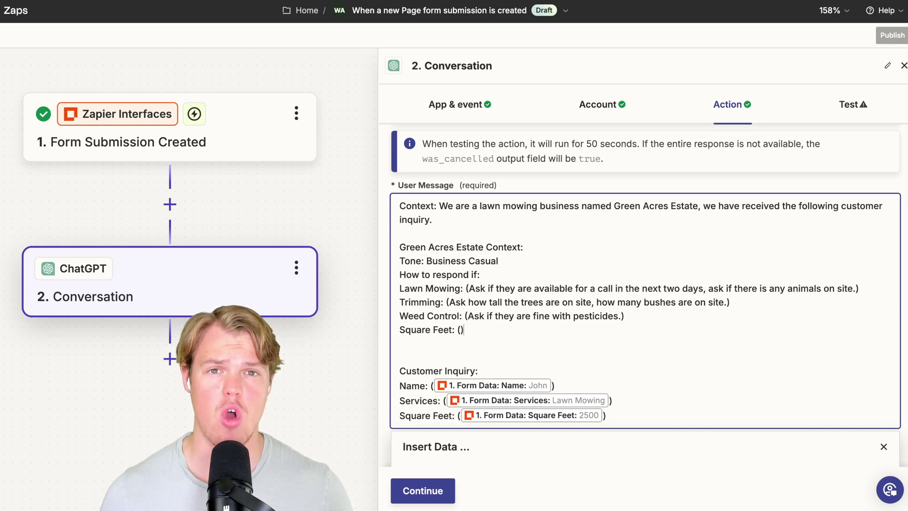
{"action": "type", "text": "If the property is o"}
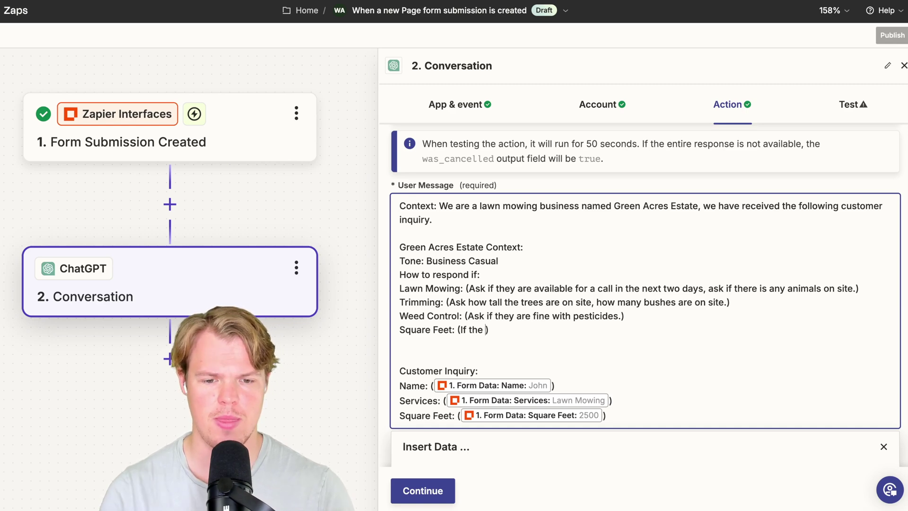
{"action": "type", "text": "ver 3,000 feet"}
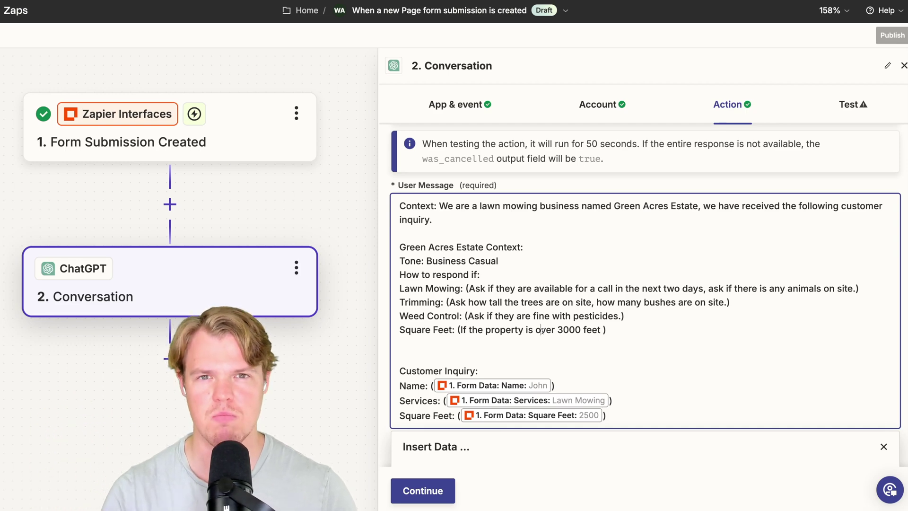
{"action": "double_click", "coordinate": [544, 330]}
{"action": "type", "text": "under"}
{"action": "double_click", "coordinate": [572, 330]}
{"action": "type", "text": "2500"}
- Finish the Square Feet instruction inside the parentheses with ", dont try to upsell window cleaning services"
{"action": "left_click", "coordinate": [603, 330]}
{"action": "type", "text": ", dont try to upsel"}
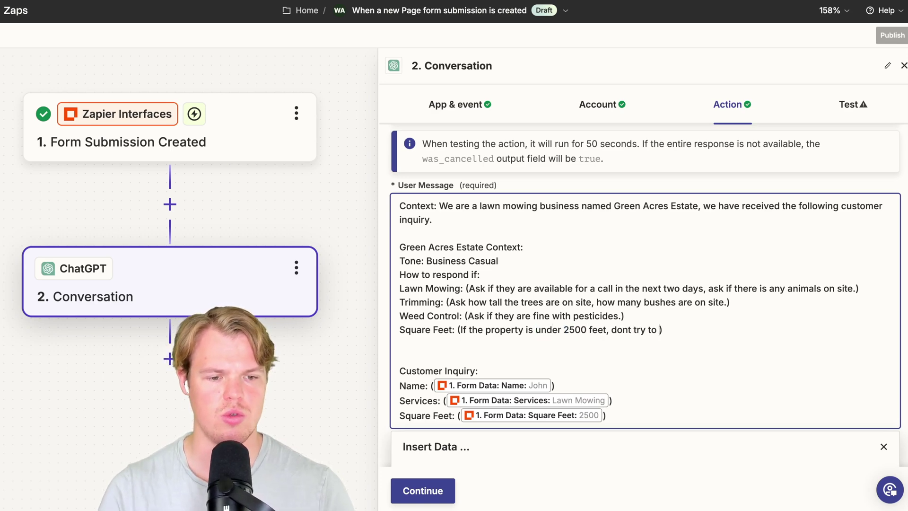
{"action": "type", "text": "l window "}
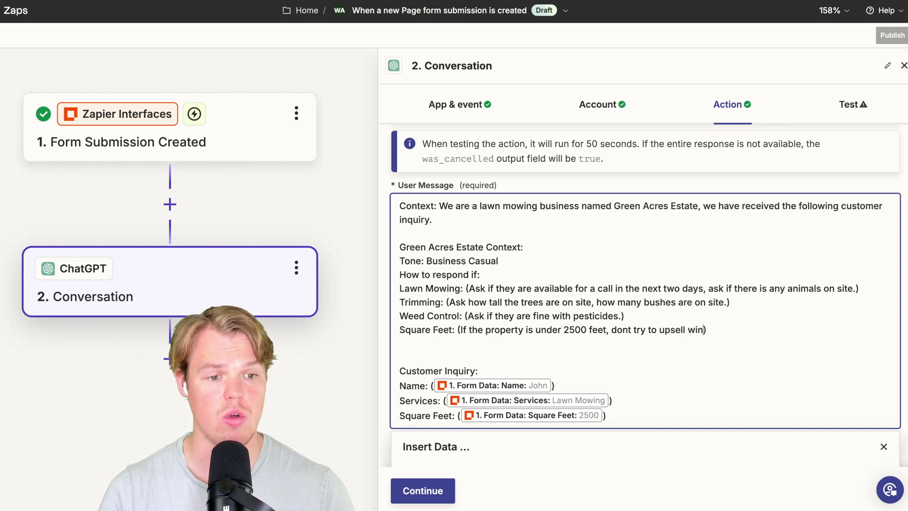
{"action": "type", "text": "cleaning"}
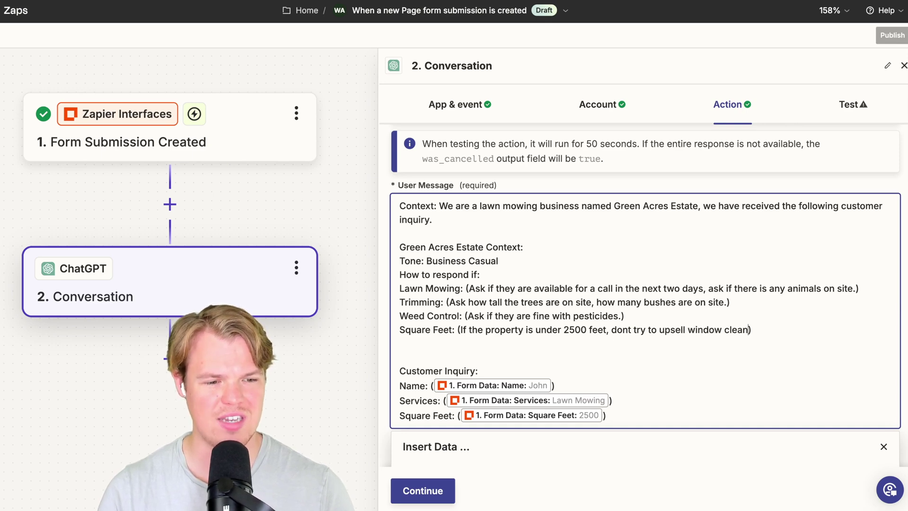
{"action": "type", "text": " services"}
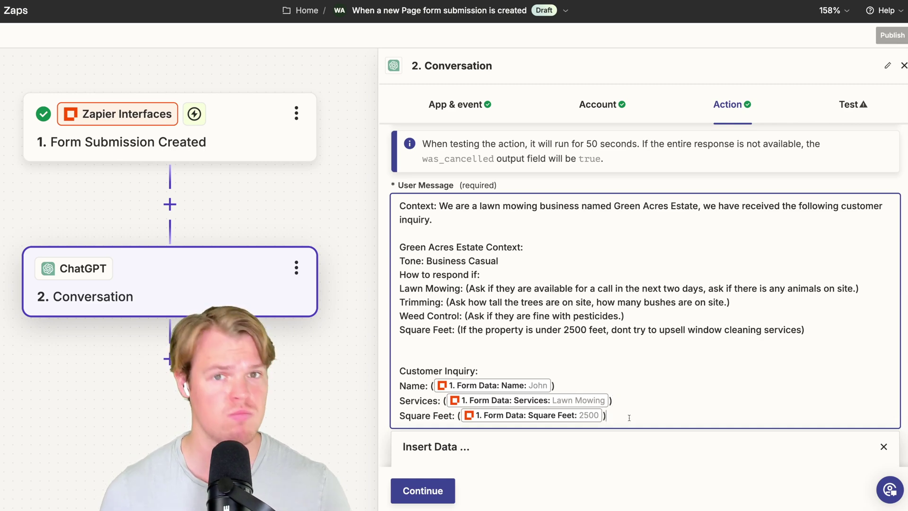
- Add "Format: Max of 4 sentences, start with the customers name" below the customer inquiry, separated by a blank line
{"action": "key", "text": "Return"}
{"action": "key", "text": "Return"}
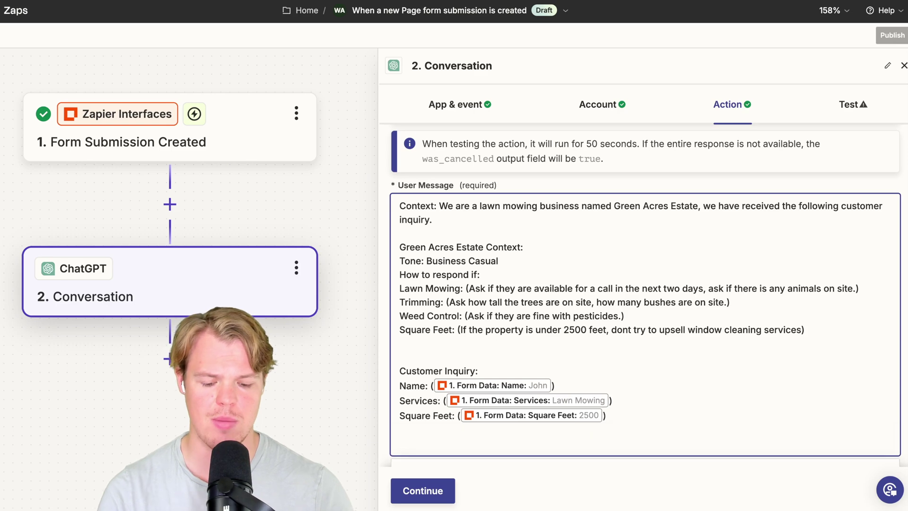
{"action": "type", "text": "Format:"}
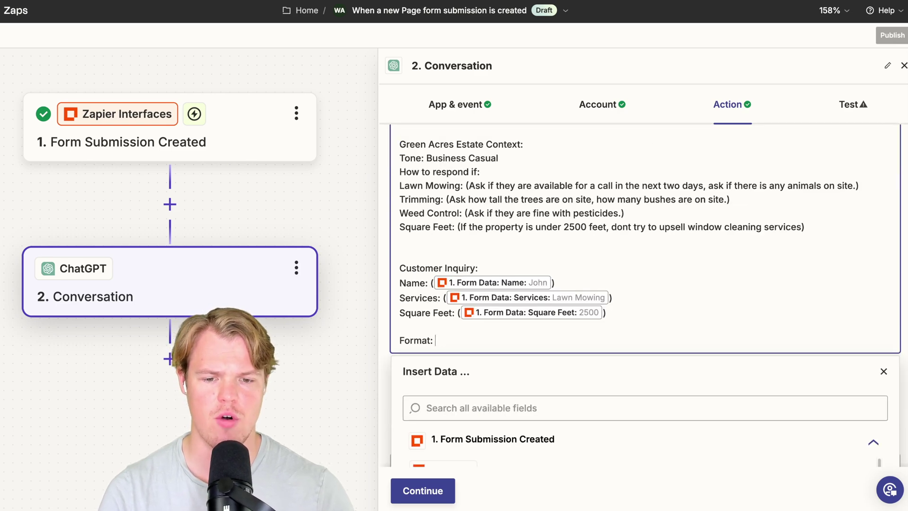
{"action": "type", "text": " Max o"}
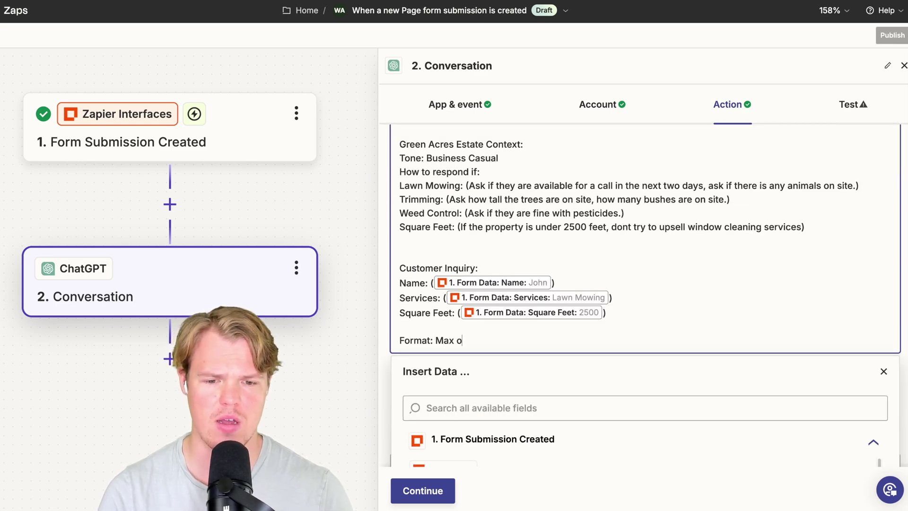
{"action": "type", "text": "f 4 sentence"}
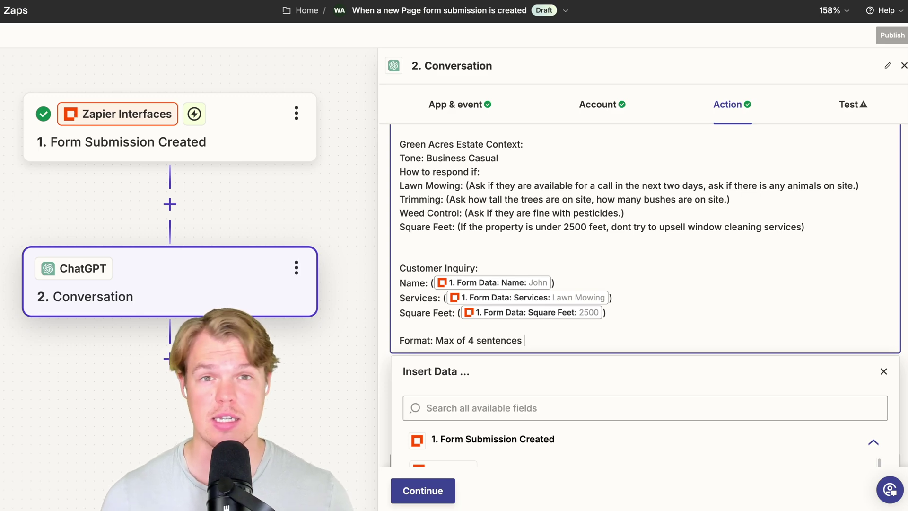
{"action": "type", "text": "s, star"}
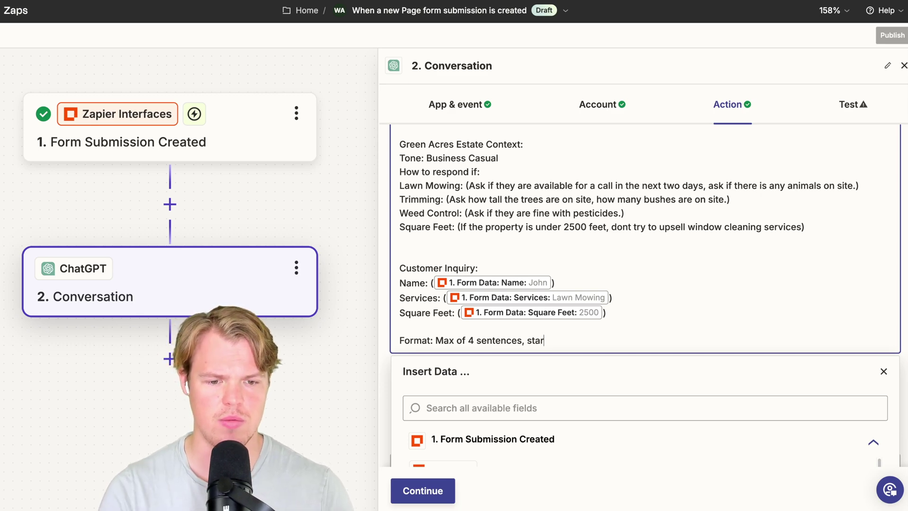
{"action": "type", "text": "t with the customers name"}
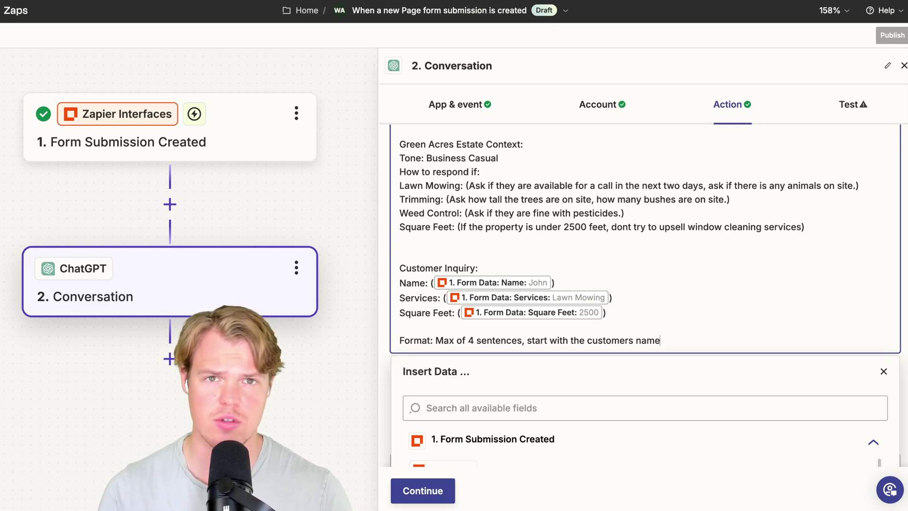
- Set the Memory Key of the ChatGPT conversation to "bizresponsetocustomer"
{"action": "scroll", "coordinate": [599, 360], "scroll_direction": "down", "scroll_amount": 1}
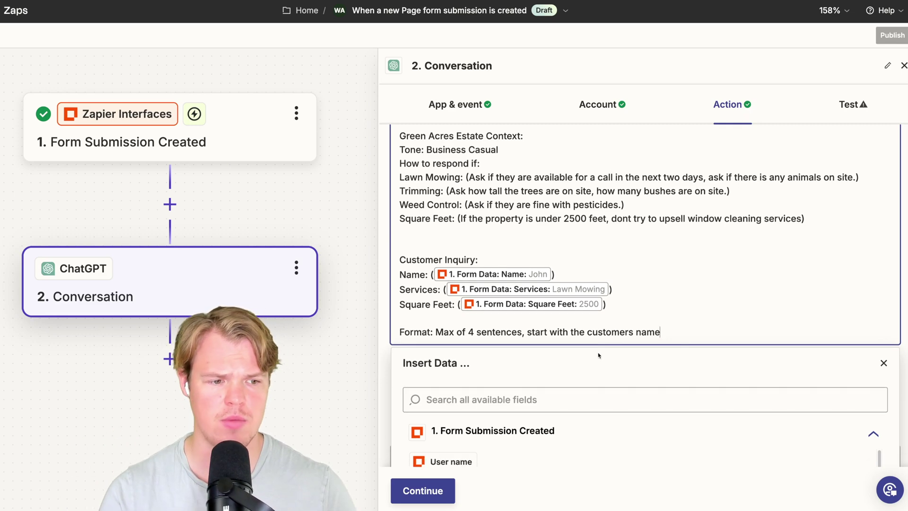
{"action": "left_click", "coordinate": [906, 380]}
{"action": "scroll", "coordinate": [817, 368], "scroll_direction": "down", "scroll_amount": 3}
{"action": "left_click", "coordinate": [604, 348]}
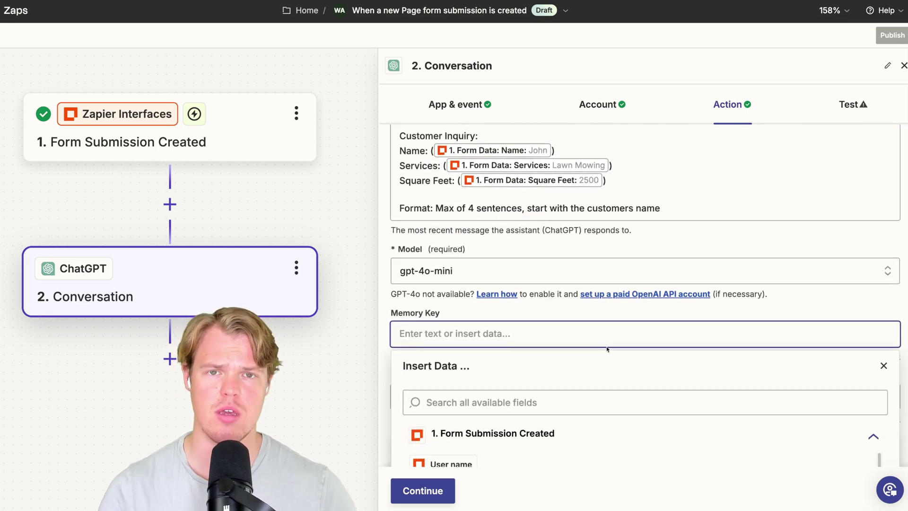
{"action": "type", "text": "bizresponse"}
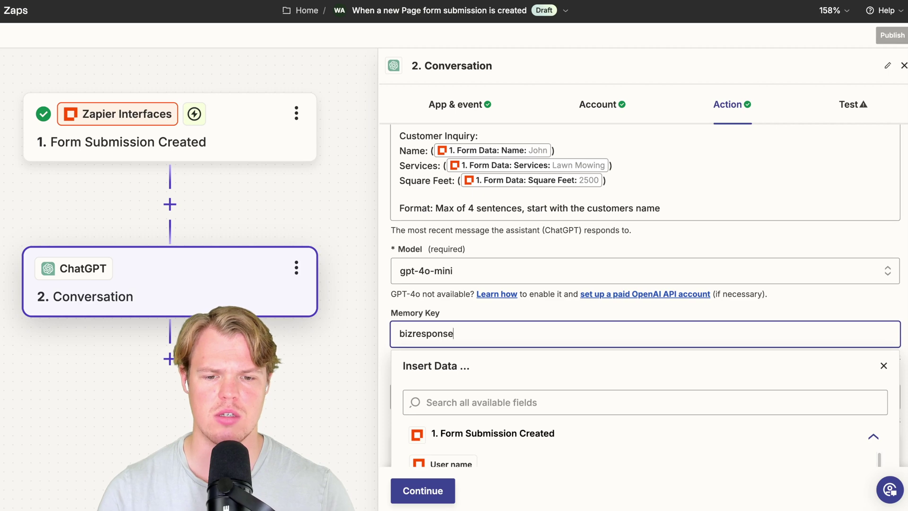
{"action": "type", "text": "tocustomer"}
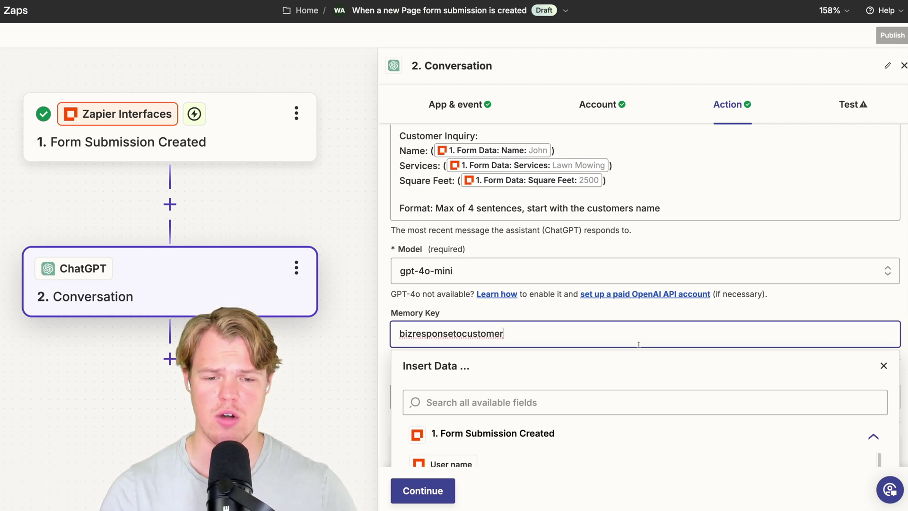
- Try random characters as the Memory Key and restore it to "bizresponsetocustomer"
{"action": "key", "text": "ctrl+a"}
{"action": "key", "text": "BackSpace"}
{"action": "type", "text": "ewrter"}
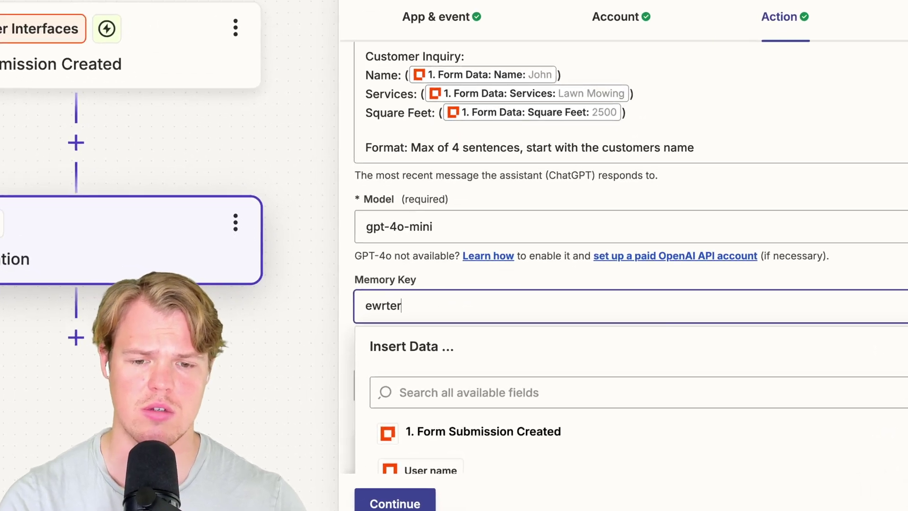
{"action": "type", "text": "awearesrdserawea"}
{"action": "key", "text": "ctrl+a"}
{"action": "key", "text": "BackSpace"}
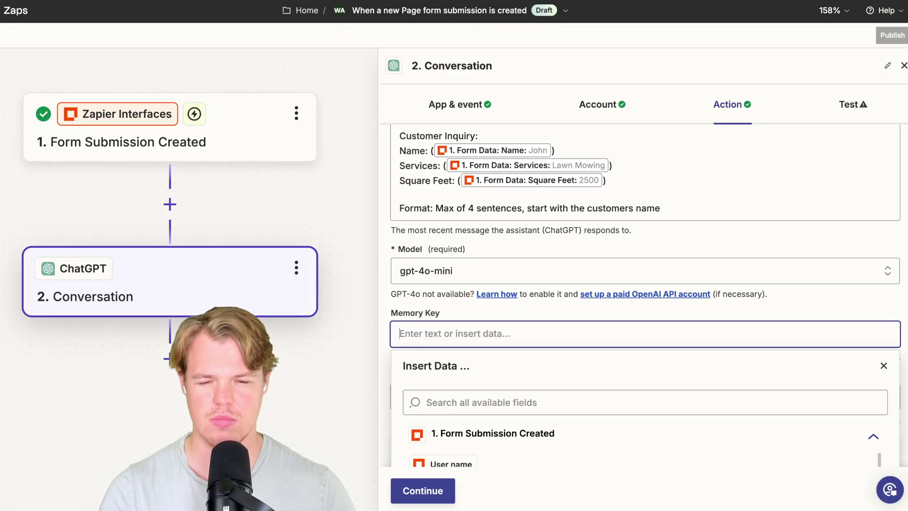
{"action": "type", "text": "bizresponsetocustomer"}
- Keep the remaining ChatGPT options at their defaults and continue to the test that sends the conversation
{"action": "left_click", "coordinate": [823, 311]}
{"action": "scroll", "coordinate": [823, 310], "scroll_direction": "down", "scroll_amount": 1}
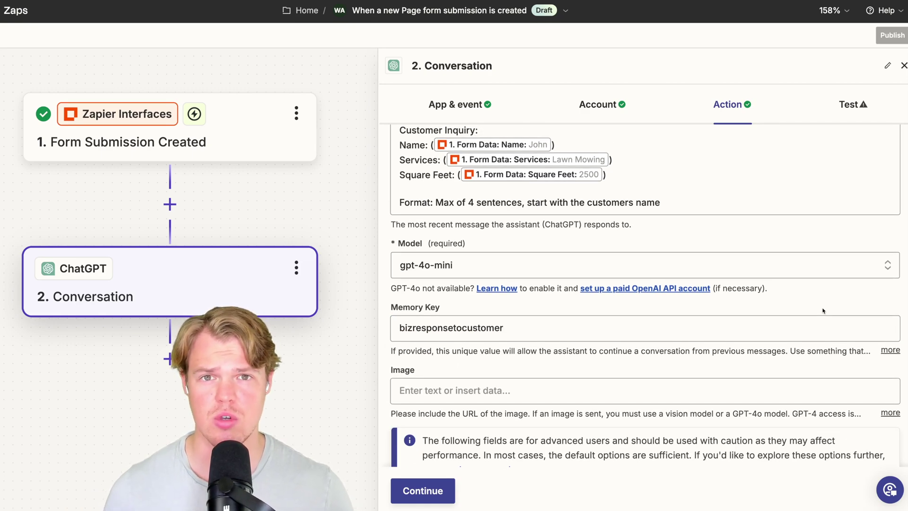
{"action": "scroll", "coordinate": [823, 310], "scroll_direction": "down", "scroll_amount": 5}
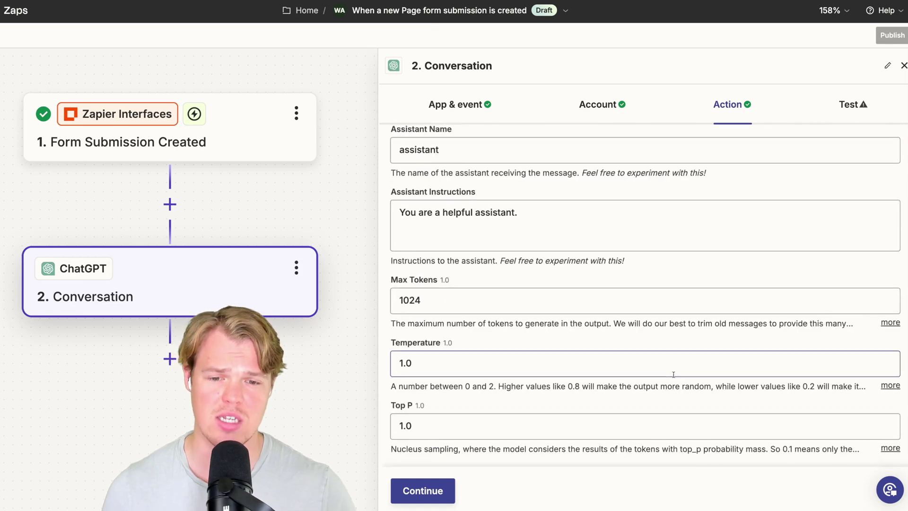
{"action": "left_click", "coordinate": [423, 490]}
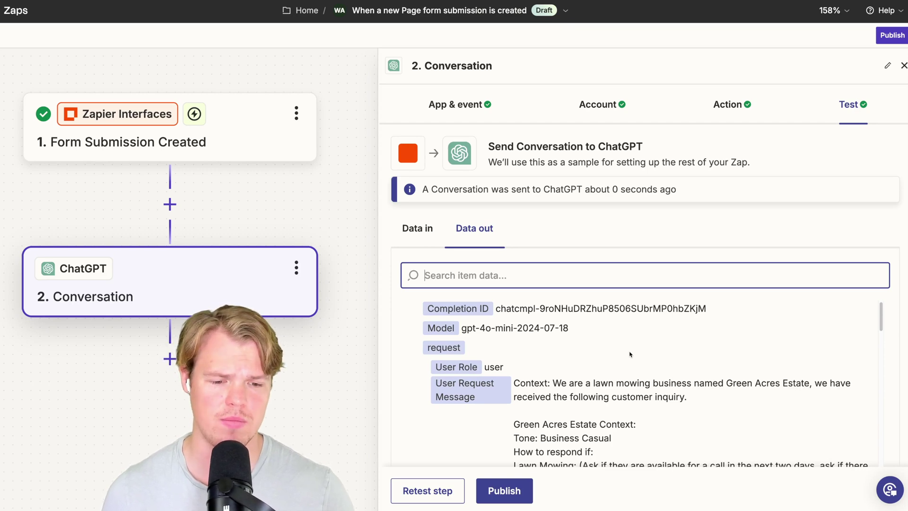
- Examine the Reply in the output data of the ChatGPT test, checking it against the prompt's instructions
{"action": "scroll", "coordinate": [630, 354], "scroll_direction": "down", "scroll_amount": 5}
{"action": "scroll", "coordinate": [630, 352], "scroll_direction": "up", "scroll_amount": 2}
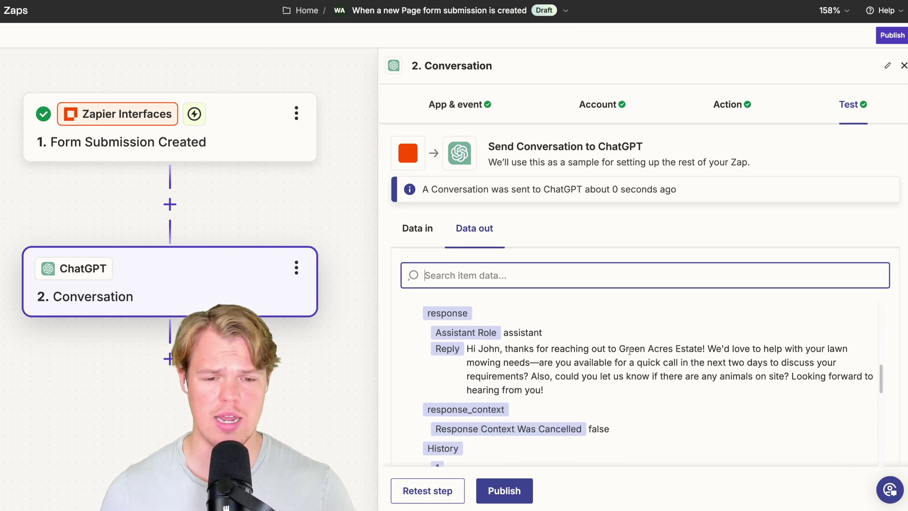
{"action": "scroll", "coordinate": [630, 354], "scroll_direction": "down", "scroll_amount": 3}
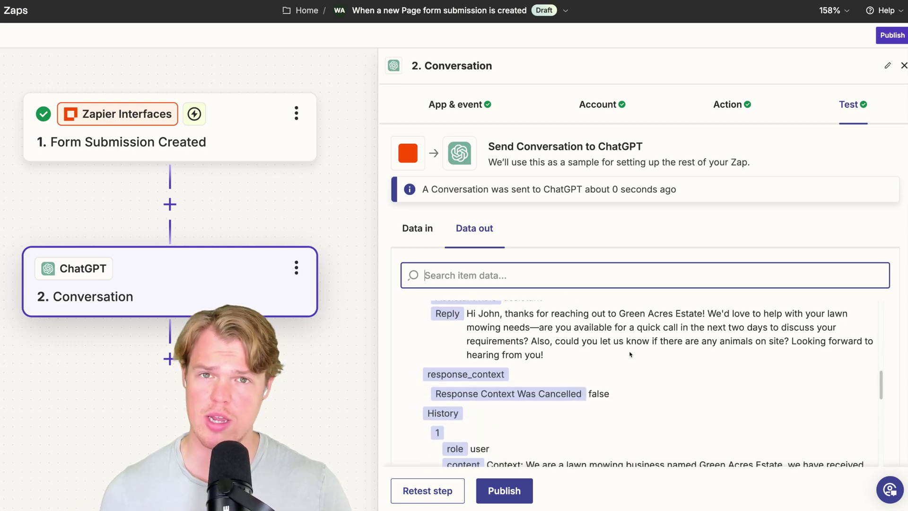
{"action": "scroll", "coordinate": [630, 354], "scroll_direction": "up", "scroll_amount": 1}
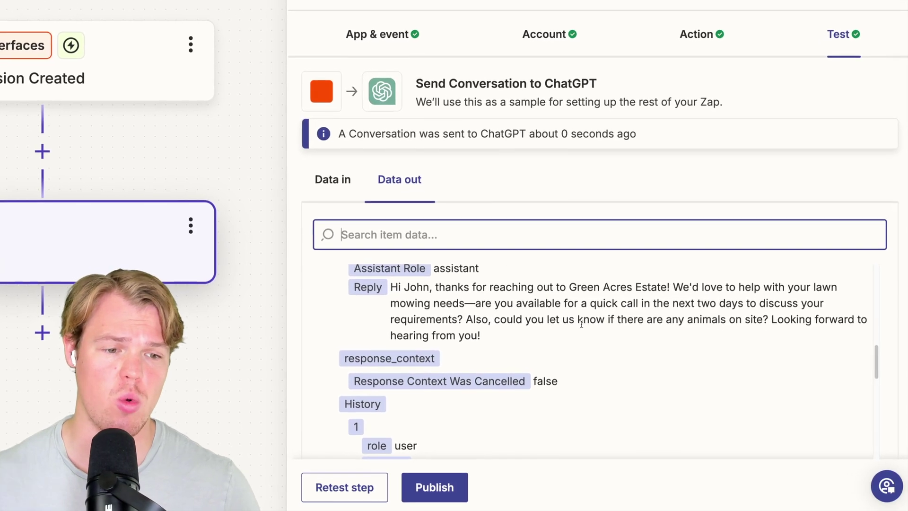
{"action": "scroll", "coordinate": [570, 301], "scroll_direction": "up", "scroll_amount": 10}
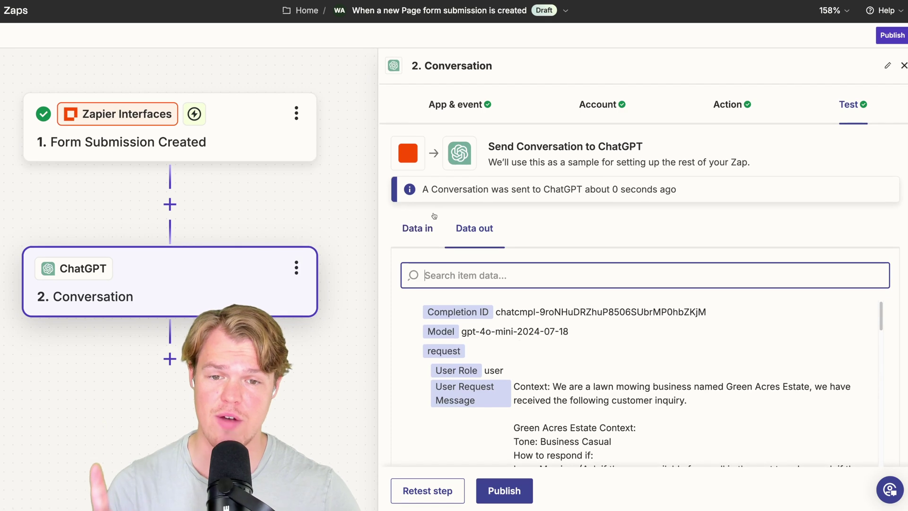
- View the test's input data and return to the action setup to review the User Message prompt
{"action": "left_click", "coordinate": [418, 228]}
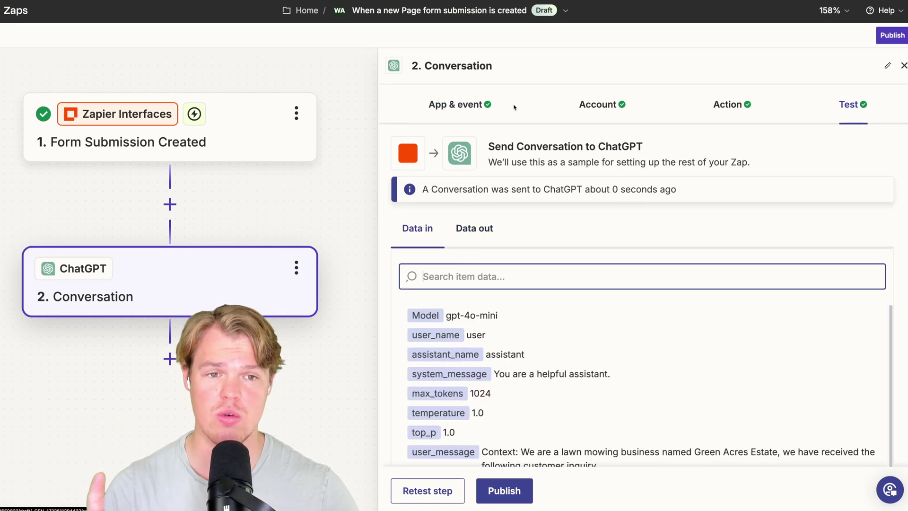
{"action": "left_click", "coordinate": [597, 104]}
{"action": "left_click", "coordinate": [733, 105]}
{"action": "scroll", "coordinate": [610, 250], "scroll_direction": "down", "scroll_amount": 1}
{"action": "scroll", "coordinate": [610, 250], "scroll_direction": "down", "scroll_amount": 2}
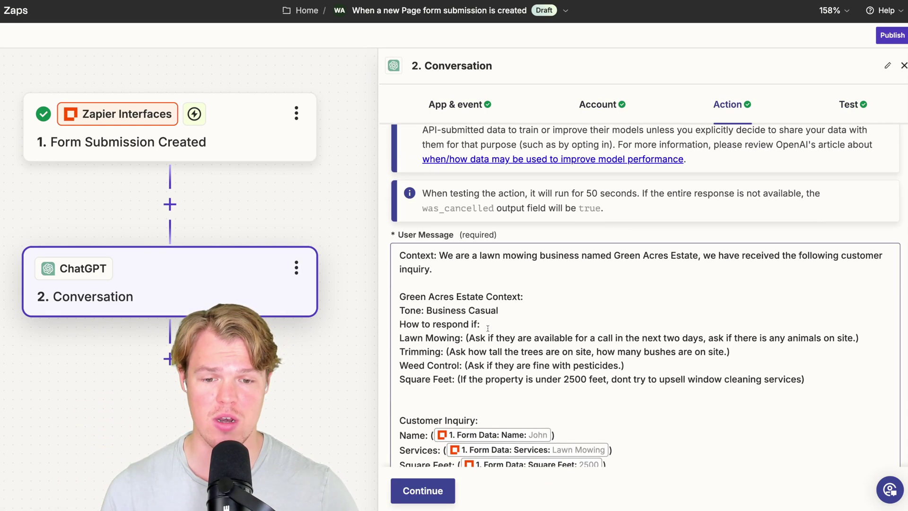
- Compare the Lawn Mowing instruction in the User Message prompt with the Reply in the test's output data
{"action": "scroll", "coordinate": [399, 339], "scroll_direction": "down", "scroll_amount": 1}
{"action": "left_click_drag", "start_coordinate": [486, 297], "coordinate": [691, 297]}
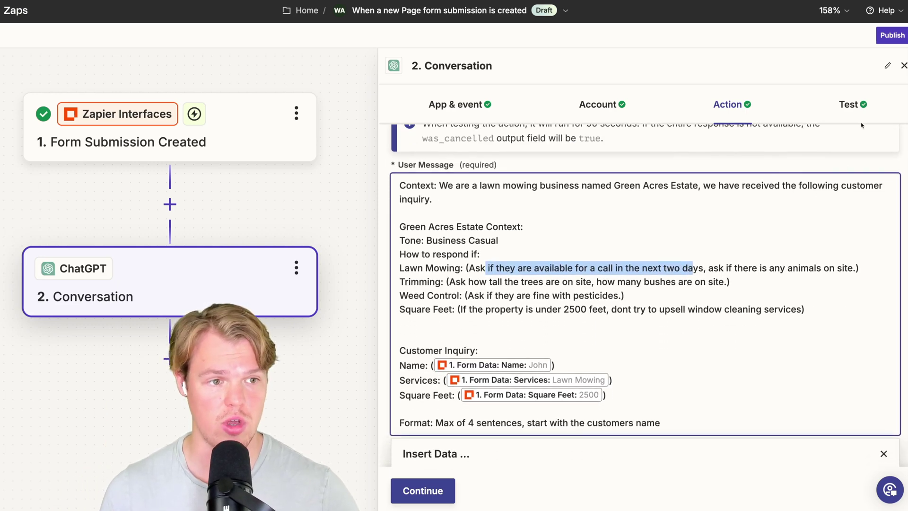
{"action": "left_click", "coordinate": [857, 111]}
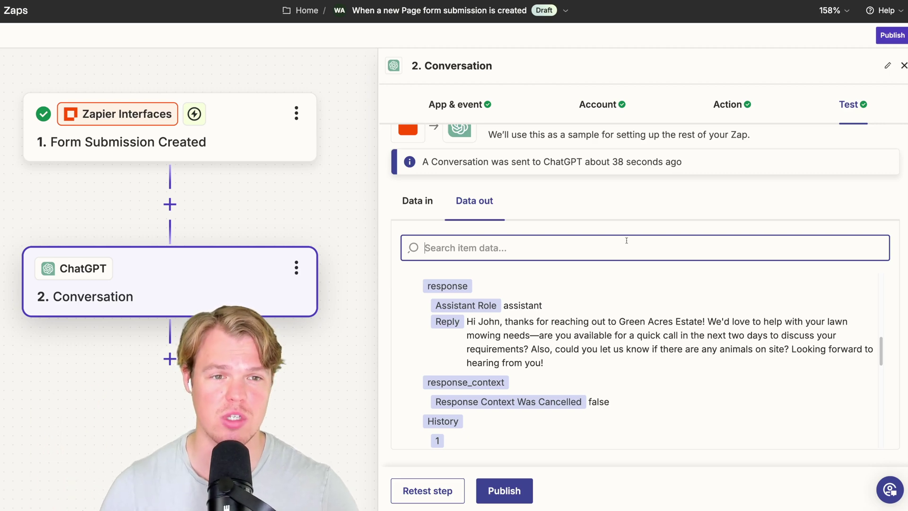
- Replace the Services form field in the User Message's customer inquiry with "Trimming" and retest the ChatGPT step
{"action": "left_click", "coordinate": [726, 105]}
{"action": "scroll", "coordinate": [725, 354], "scroll_direction": "down", "scroll_amount": 5}
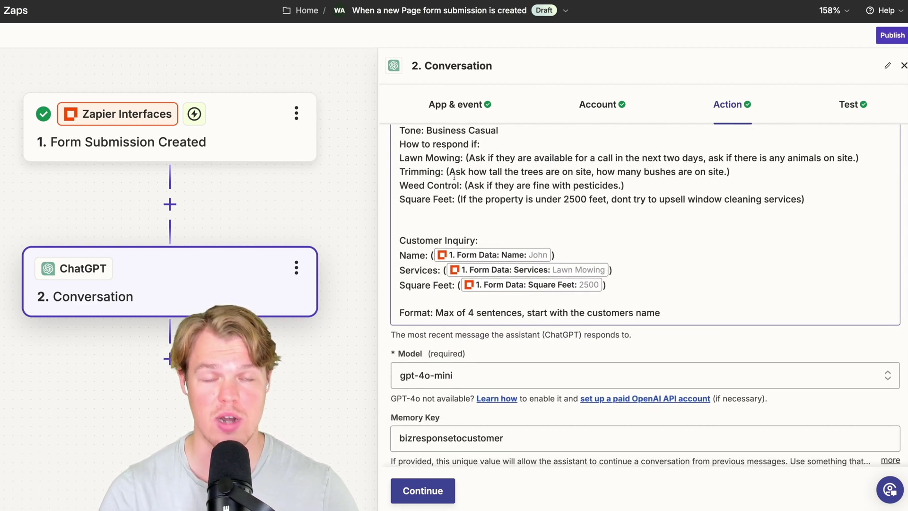
{"action": "double_click", "coordinate": [429, 172]}
{"action": "key", "text": "ctrl+c"}
{"action": "left_click", "coordinate": [527, 270]}
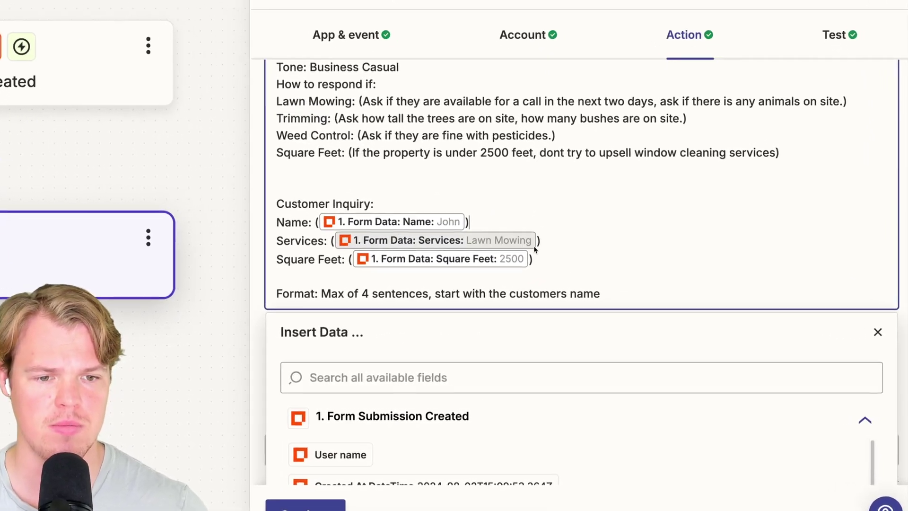
{"action": "key", "text": "ctrl+v"}
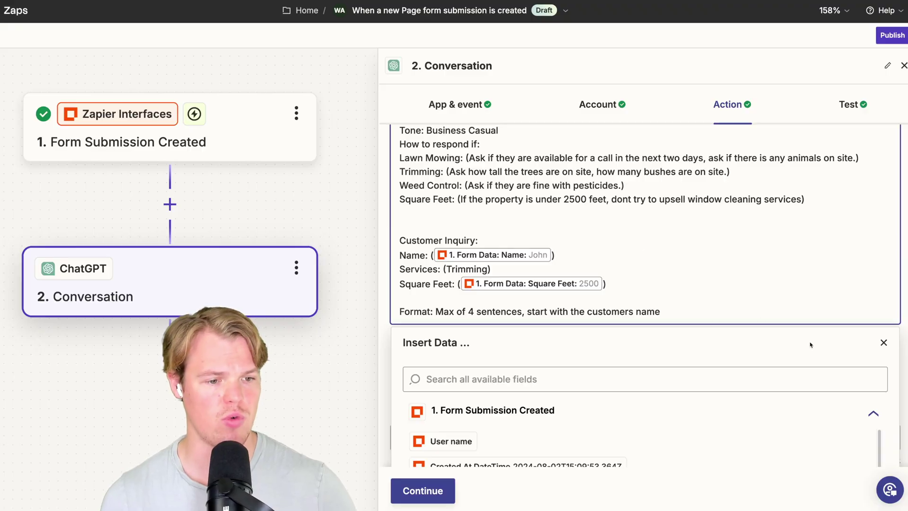
{"action": "left_click", "coordinate": [901, 359]}
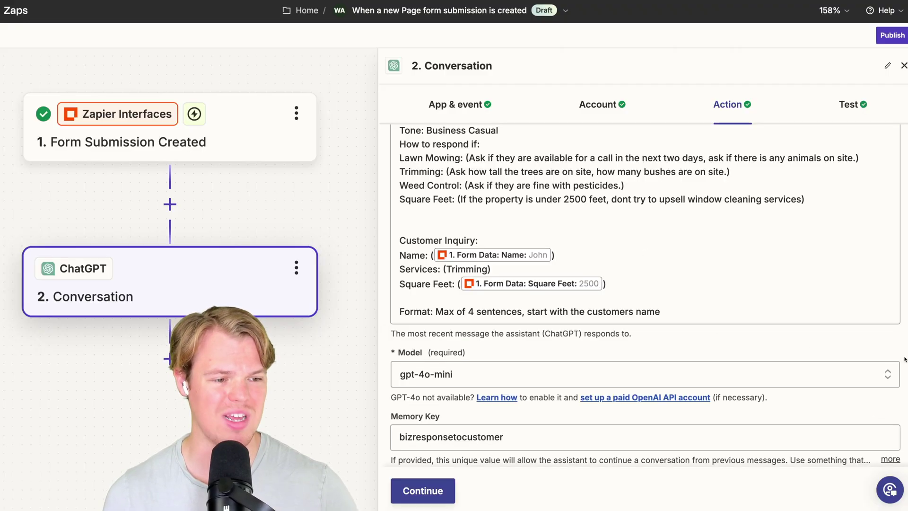
{"action": "scroll", "coordinate": [791, 376], "scroll_direction": "down", "scroll_amount": 10}
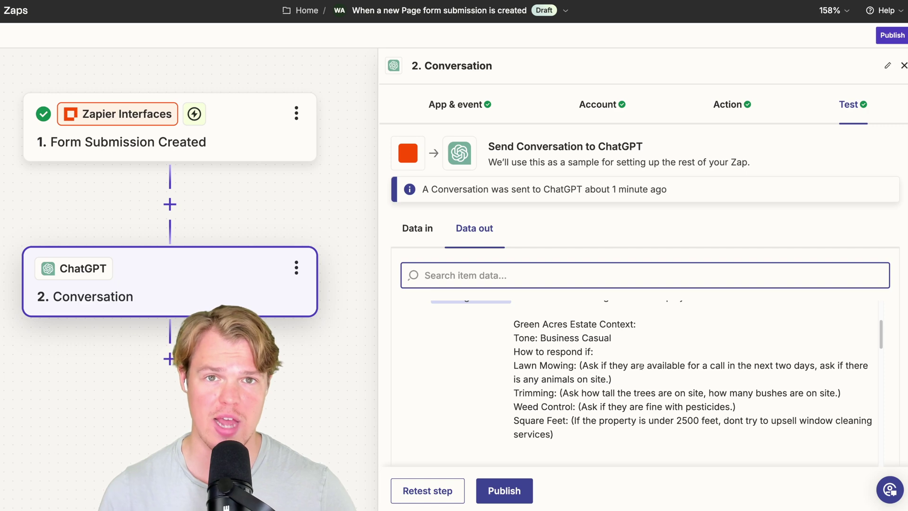
{"action": "scroll", "coordinate": [641, 367], "scroll_direction": "down", "scroll_amount": 1}
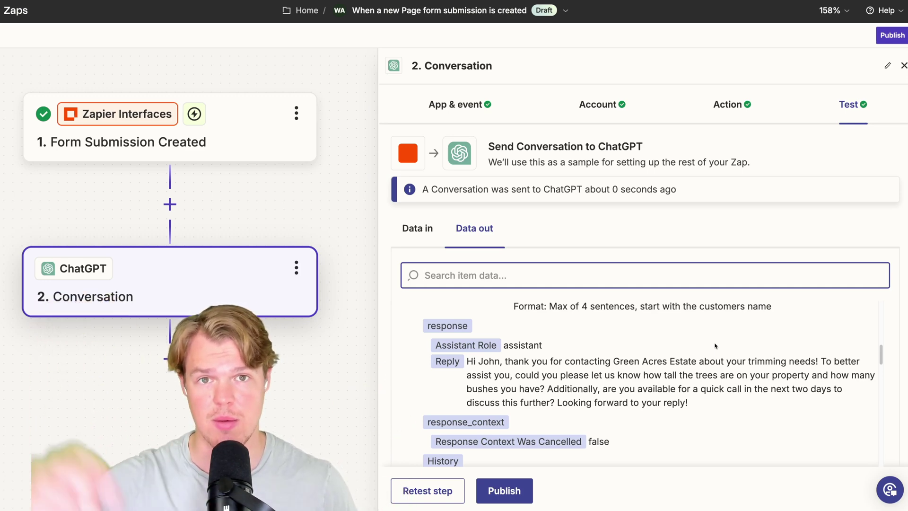
- Add a Gmail action with the Create Draft event after the ChatGPT step and continue to its account connection
{"action": "left_click_drag", "start_coordinate": [142, 360], "coordinate": [220, 319]}
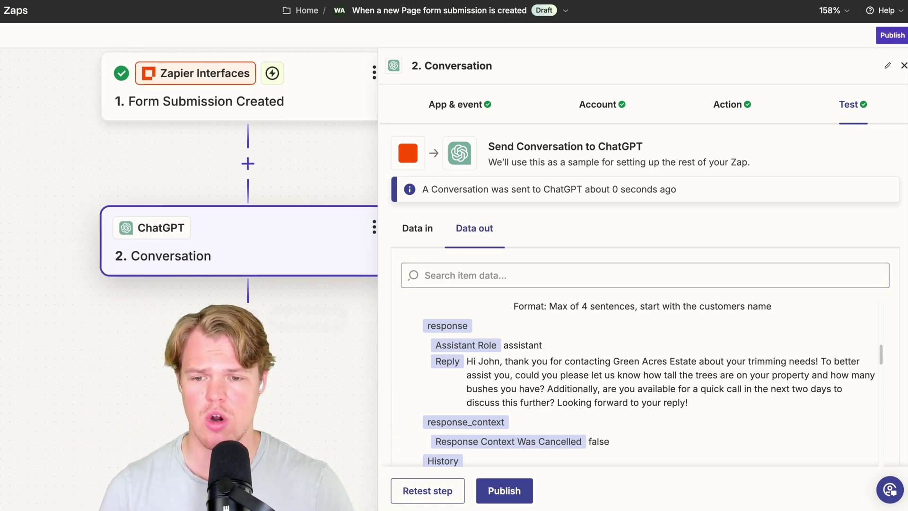
{"action": "left_click", "coordinate": [248, 319]}
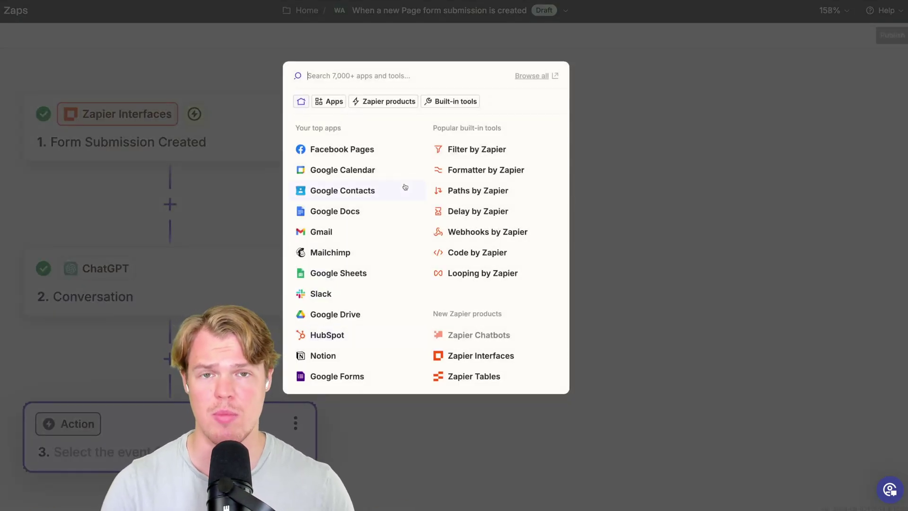
{"action": "type", "text": "gmail"}
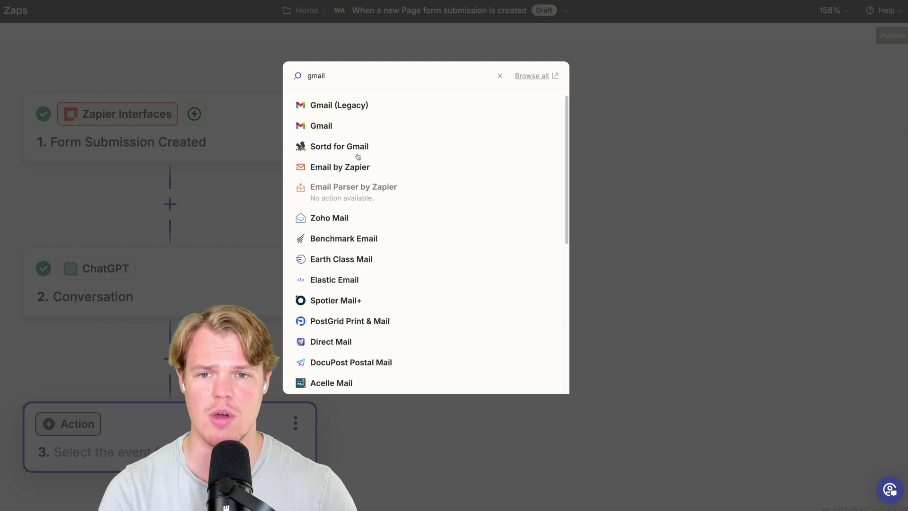
{"action": "left_click", "coordinate": [360, 124]}
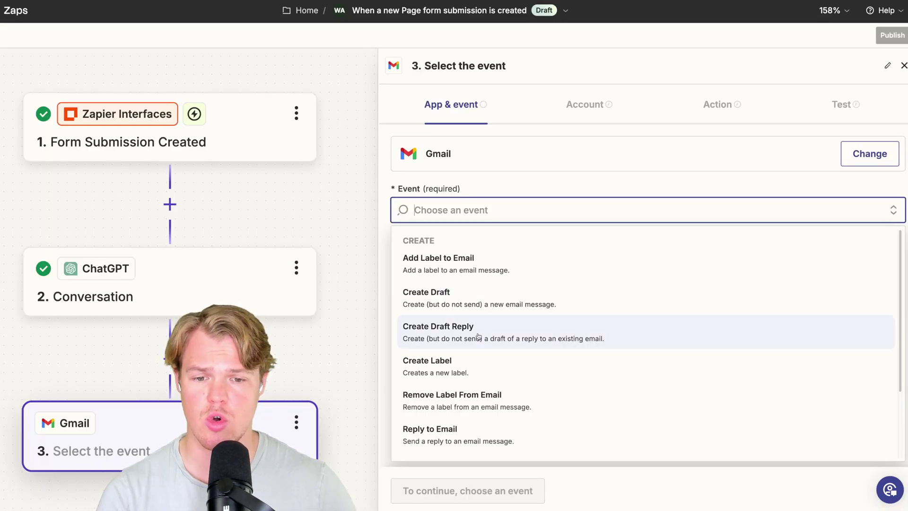
{"action": "left_click", "coordinate": [455, 301]}
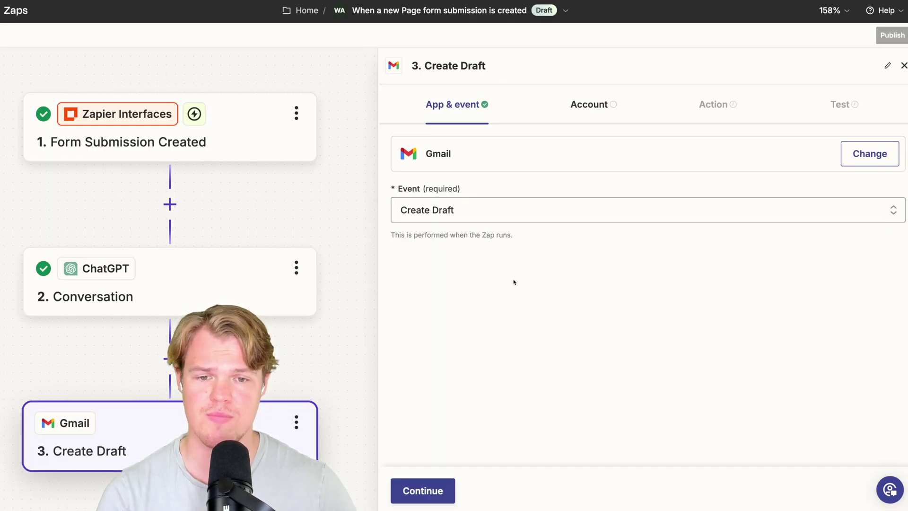
{"action": "left_click", "coordinate": [423, 490]}
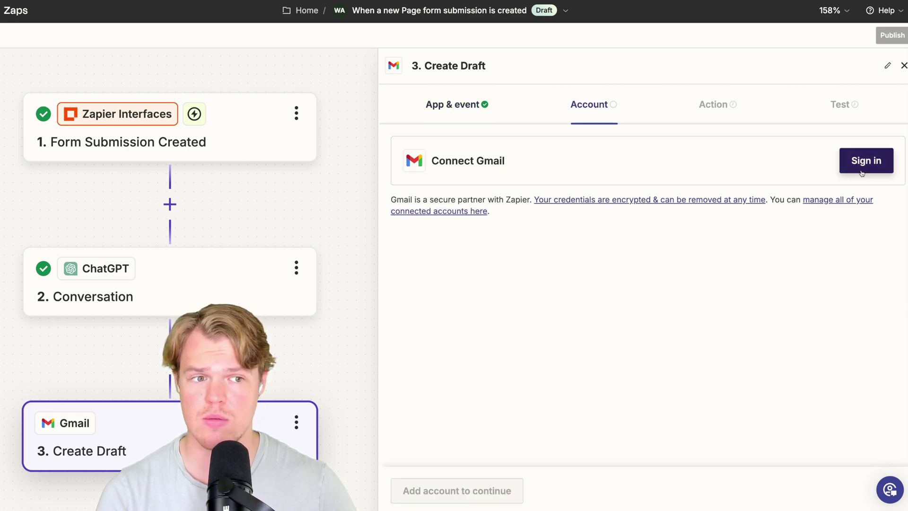
- Set the draft's Subject to "Green Acres Estate Inquiry - " followed by the Name field from the form submission
{"action": "left_click", "coordinate": [487, 195]}
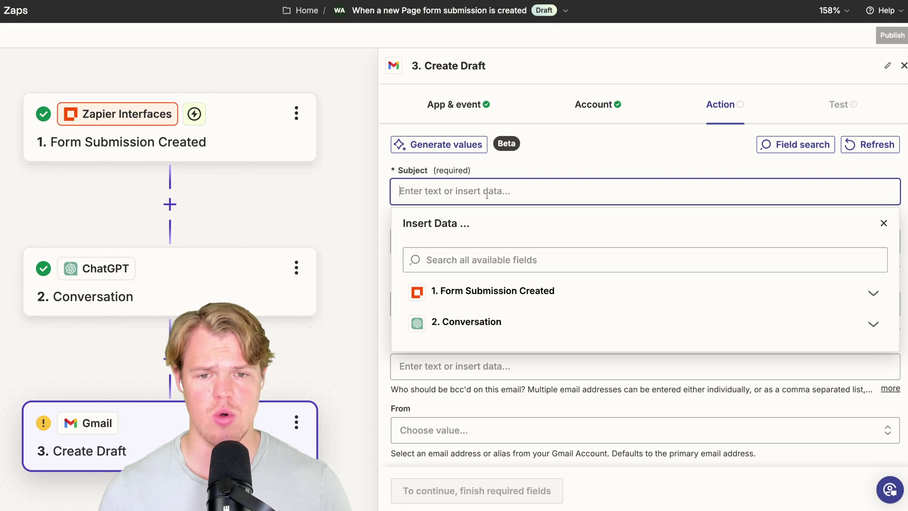
{"action": "key", "text": "ctrl+v"}
{"action": "type", "text": "Inqui"}
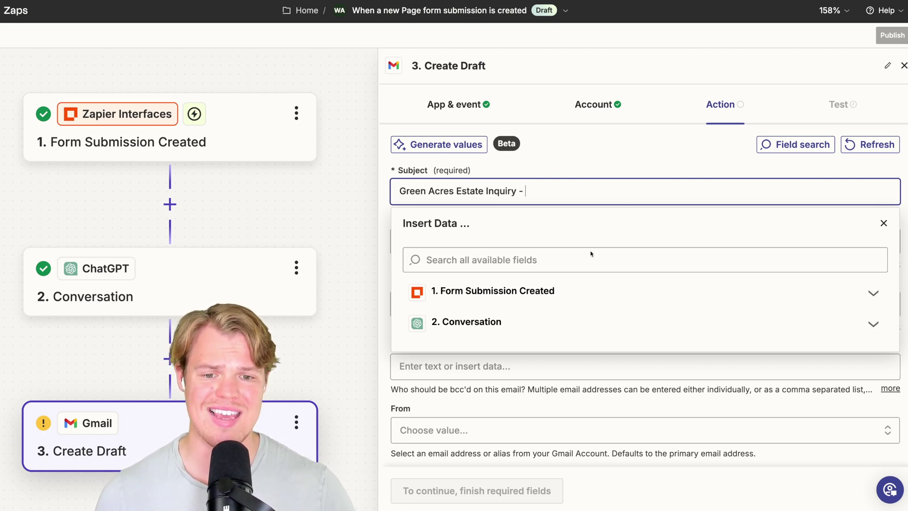
{"action": "left_click", "coordinate": [553, 299]}
{"action": "scroll", "coordinate": [564, 353], "scroll_direction": "down", "scroll_amount": 3}
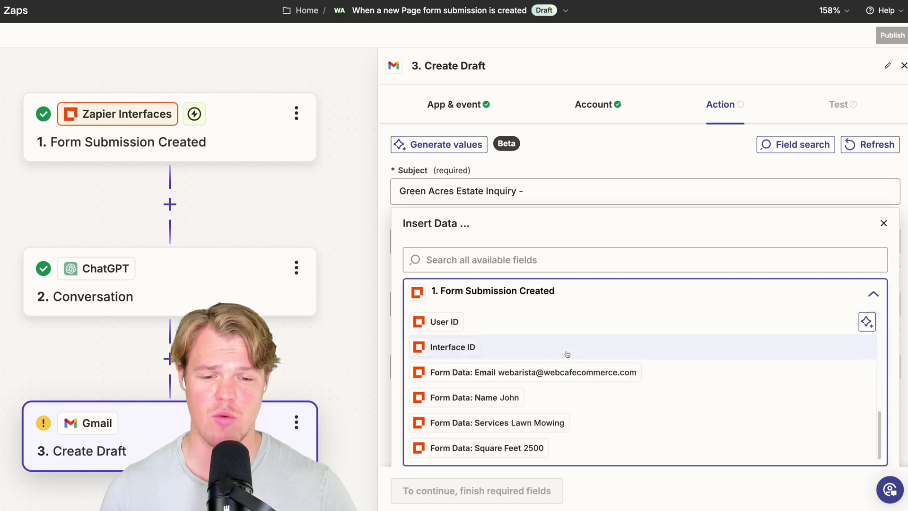
{"action": "left_click", "coordinate": [544, 398]}
- Insert the Reply from the ChatGPT conversation step into the draft's Body
{"action": "scroll", "coordinate": [650, 154], "scroll_direction": "down", "scroll_amount": 10}
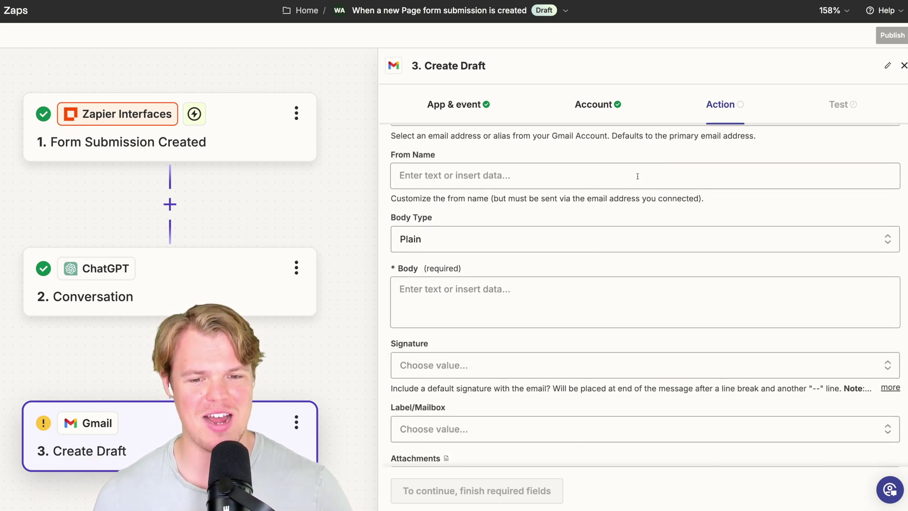
{"action": "left_click", "coordinate": [562, 289]}
{"action": "scroll", "coordinate": [544, 350], "scroll_direction": "down", "scroll_amount": 1}
{"action": "left_click", "coordinate": [527, 393]}
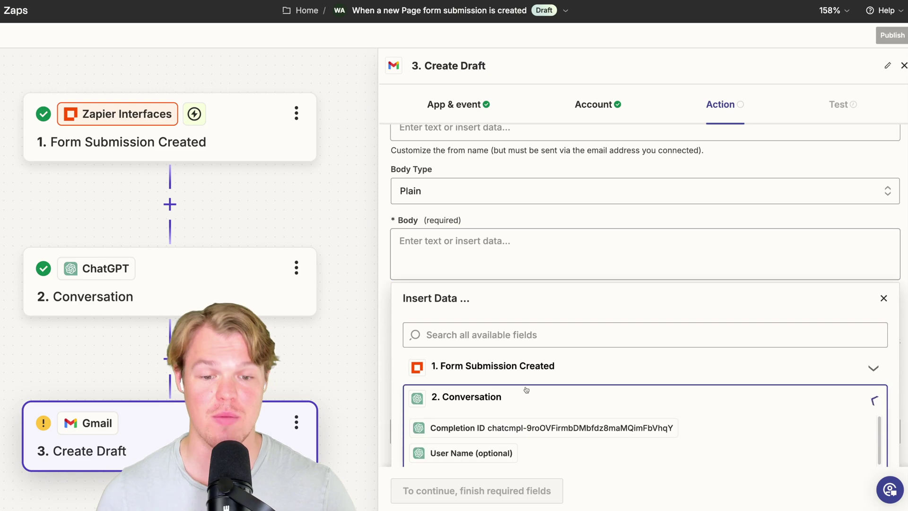
{"action": "scroll", "coordinate": [534, 402], "scroll_direction": "down", "scroll_amount": 5}
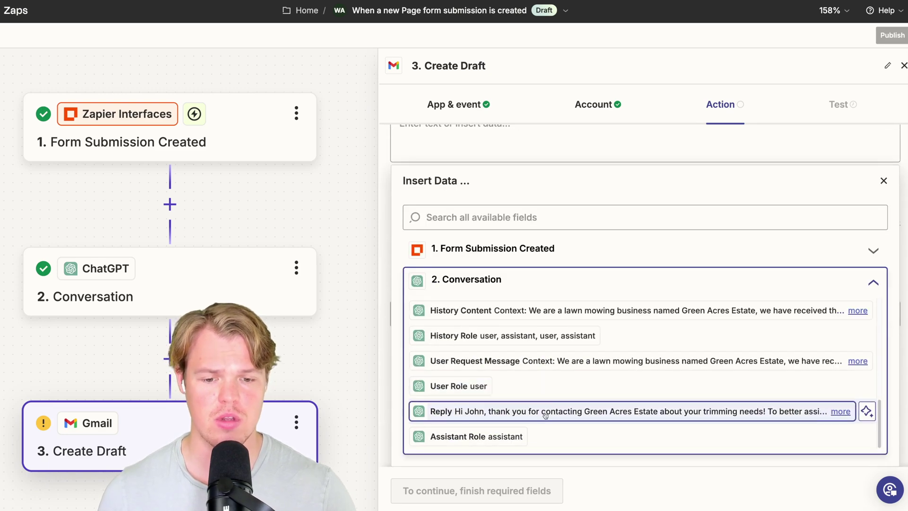
{"action": "left_click", "coordinate": [545, 411]}
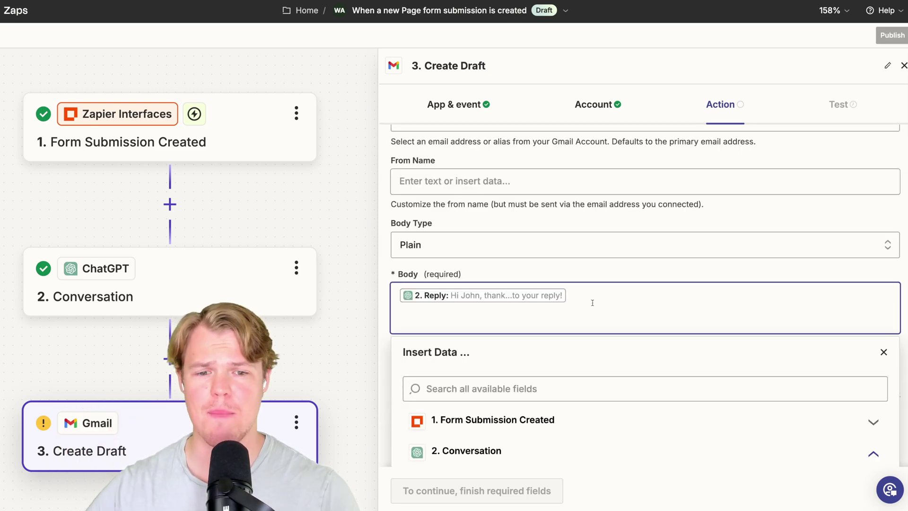
- Add a sign-off below the Reply in the Body with "Cheers," and the sender's full name on the following line
{"action": "key", "text": "Return"}
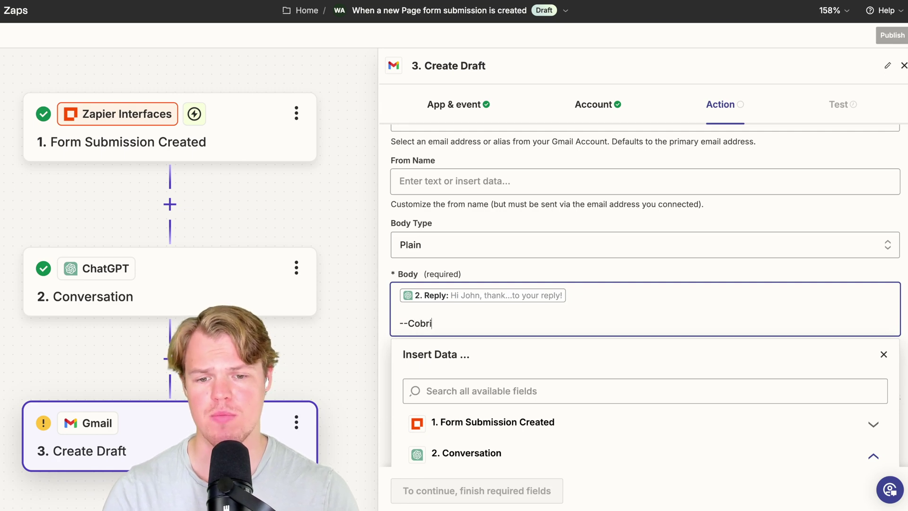
{"action": "type", "text": "rs,"}
{"action": "key", "text": "Return"}
{"action": "type", "text": "Corbin Brown"}
{"action": "key", "text": "Up"}
{"action": "key", "text": "Home"}
{"action": "key", "text": "Delete"}
{"action": "key", "text": "Delete"}
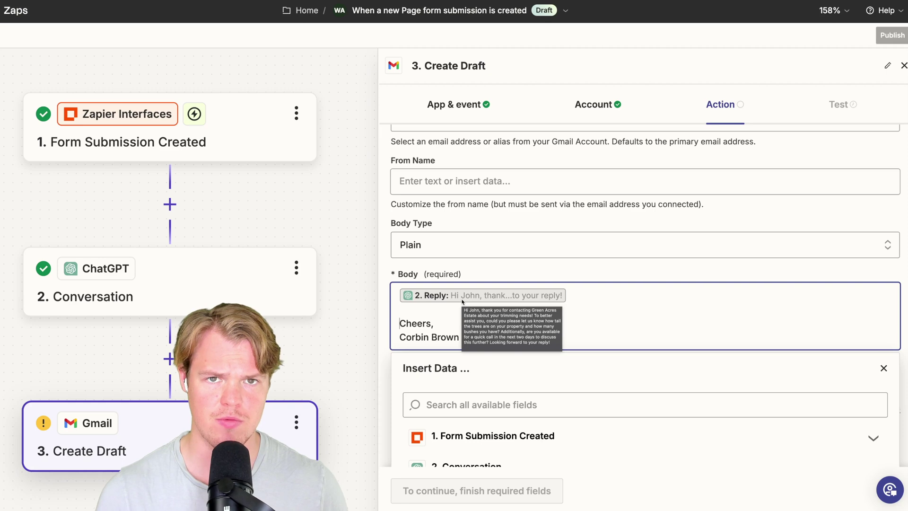
{"action": "left_click", "coordinate": [445, 310]}
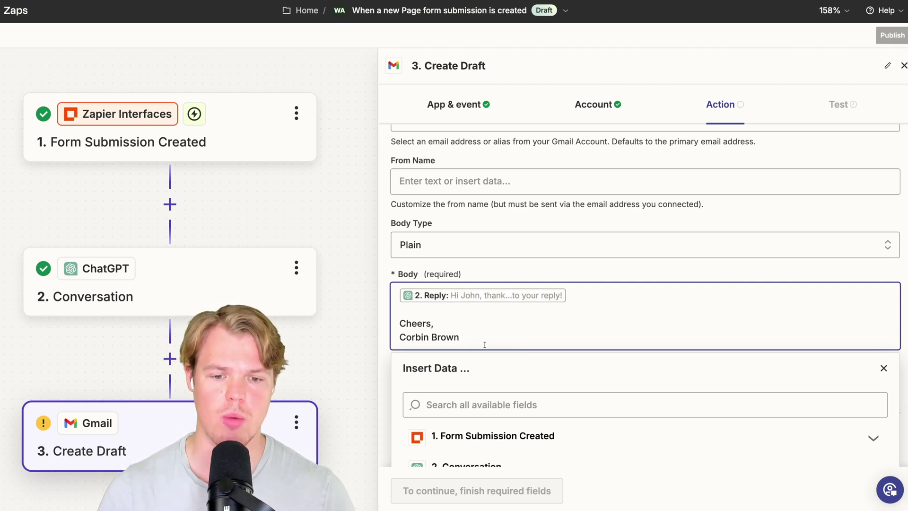
- Choose the connected account's saved email signature as the draft's Signature
{"action": "scroll", "coordinate": [485, 345], "scroll_direction": "down", "scroll_amount": 1}
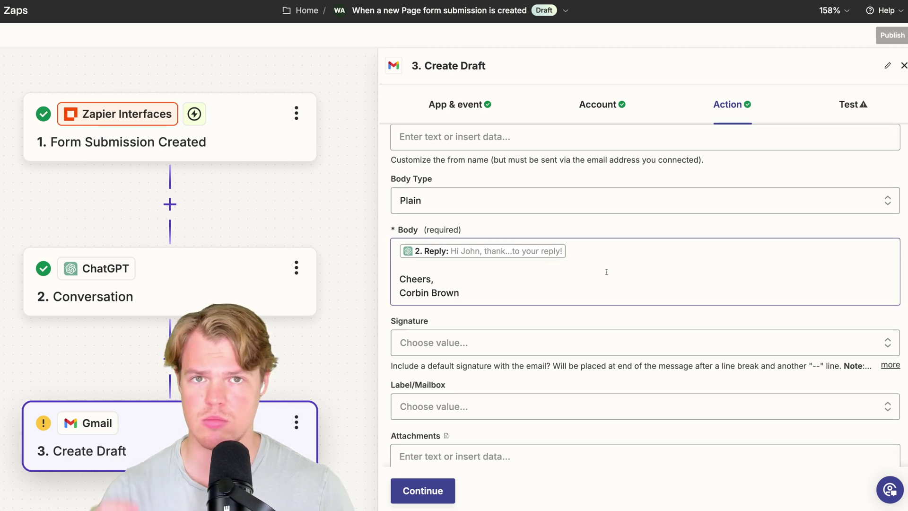
{"action": "scroll", "coordinate": [607, 272], "scroll_direction": "down", "scroll_amount": 1}
{"action": "left_click", "coordinate": [583, 311]}
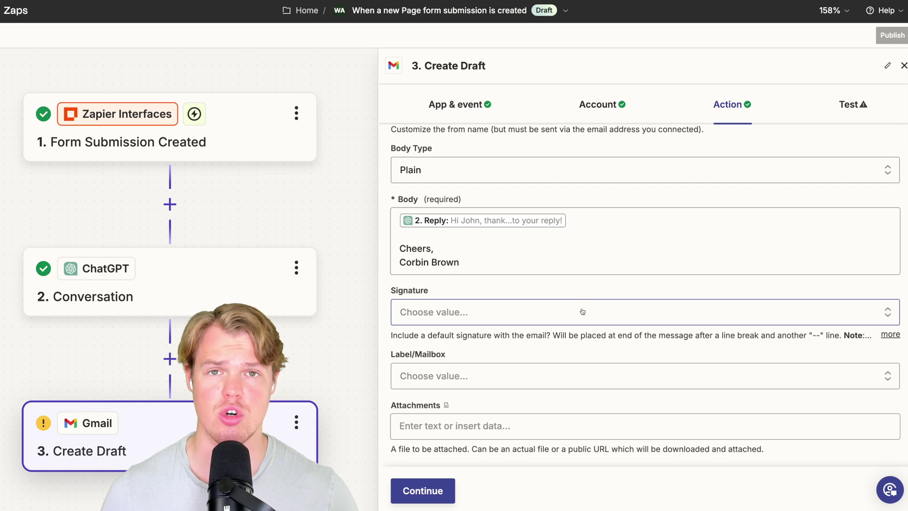
{"action": "left_click", "coordinate": [583, 312]}
{"action": "scroll", "coordinate": [590, 298], "scroll_direction": "down", "scroll_amount": 2}
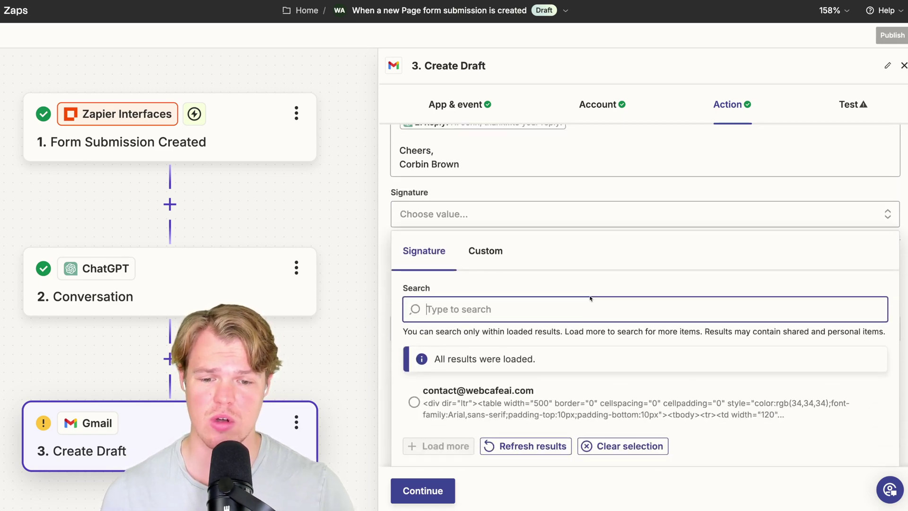
{"action": "left_click", "coordinate": [527, 388]}
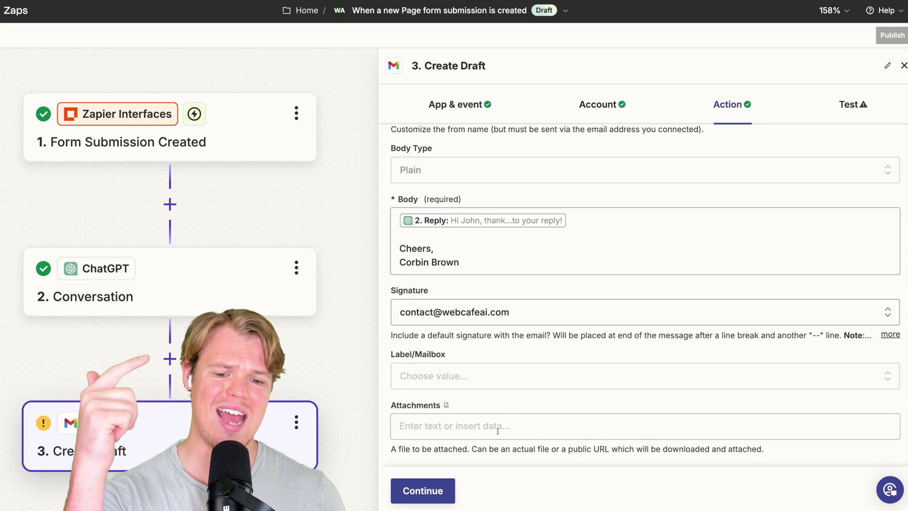
- Review the Create Draft fields, continue, and test the Gmail step to create the draft
{"action": "scroll", "coordinate": [499, 430], "scroll_direction": "up", "scroll_amount": 10}
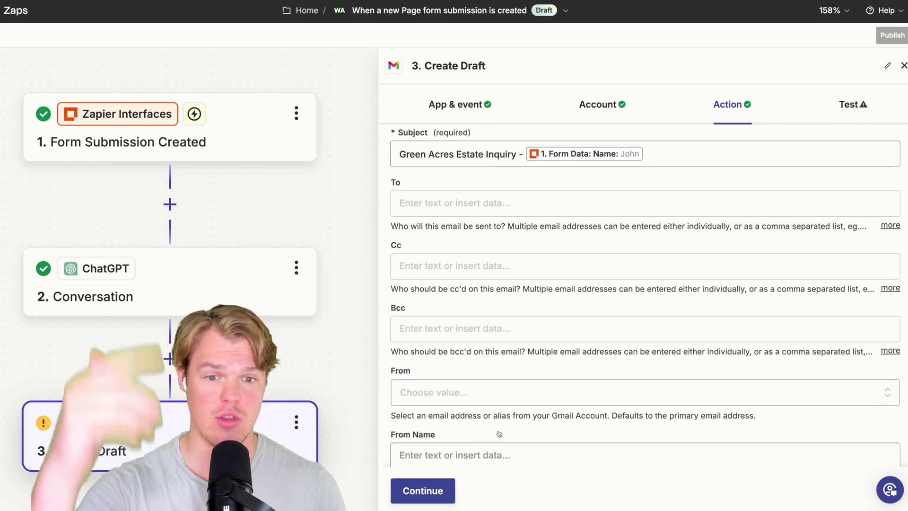
{"action": "scroll", "coordinate": [499, 433], "scroll_direction": "down", "scroll_amount": 3}
{"action": "scroll", "coordinate": [499, 433], "scroll_direction": "down", "scroll_amount": 5}
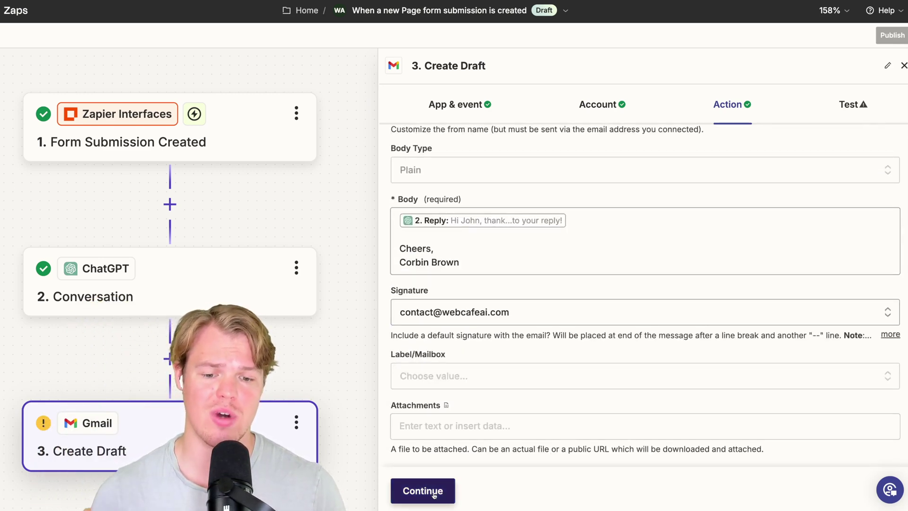
{"action": "left_click", "coordinate": [424, 490]}
{"action": "left_click", "coordinate": [517, 491]}
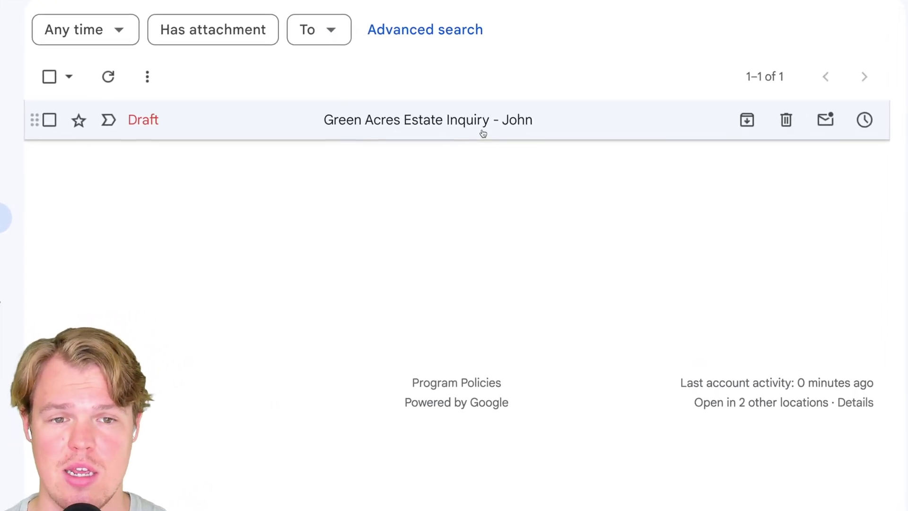
- In Gmail, open the Green Acres Estate Inquiry draft and examine its message body, sign-off and signature
{"action": "left_click", "coordinate": [483, 133]}
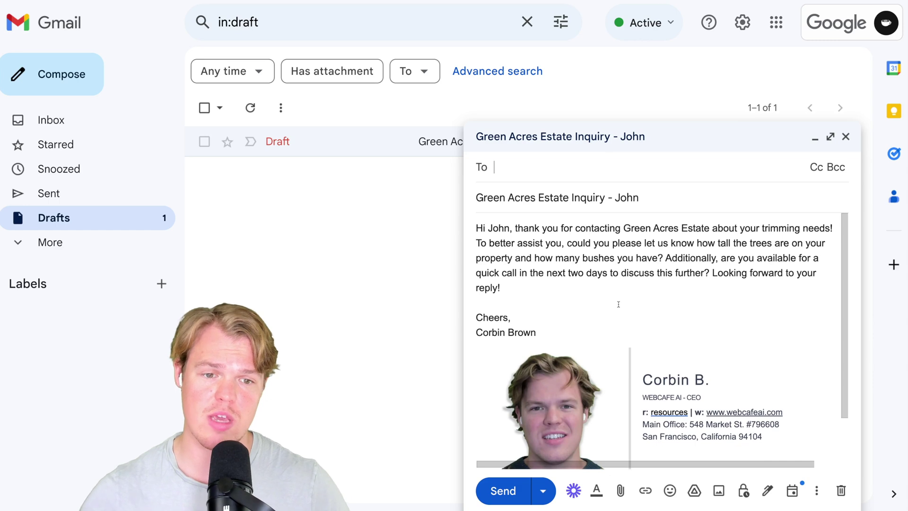
{"action": "left_click", "coordinate": [619, 304]}
{"action": "scroll", "coordinate": [619, 304], "scroll_direction": "down", "scroll_amount": 3}
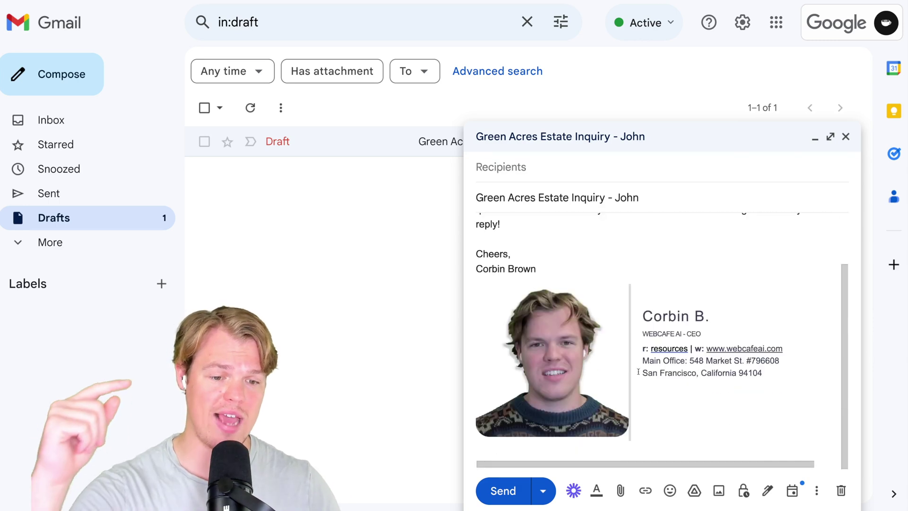
{"action": "scroll", "coordinate": [638, 373], "scroll_direction": "up", "scroll_amount": 2}
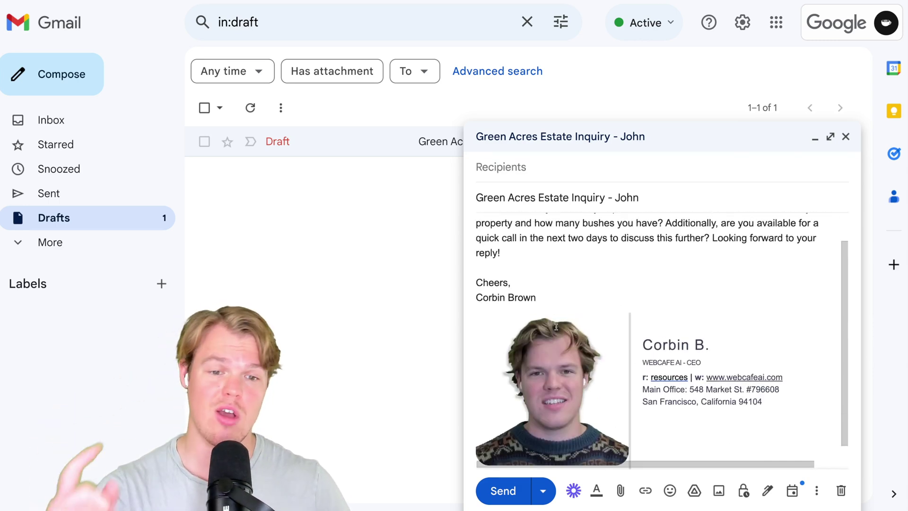
{"action": "mouse_move", "coordinate": [537, 328]}
{"action": "left_mouse_down"}
{"action": "mouse_move", "coordinate": [483, 315]}
{"action": "mouse_move", "coordinate": [502, 287]}
{"action": "mouse_move", "coordinate": [478, 259]}
{"action": "mouse_move", "coordinate": [476, 228]}
{"action": "left_mouse_up"}
{"action": "scroll", "coordinate": [483, 315], "scroll_direction": "up", "scroll_amount": 1}
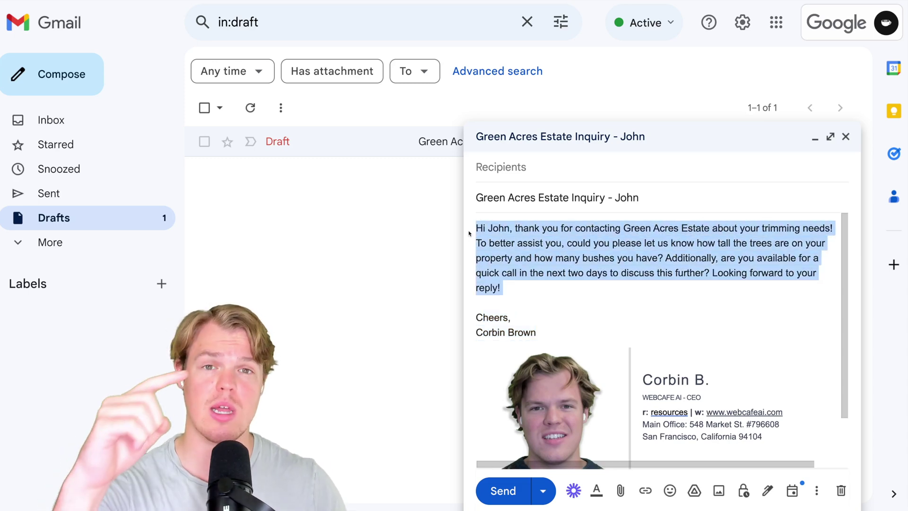
{"action": "left_click", "coordinate": [571, 317]}
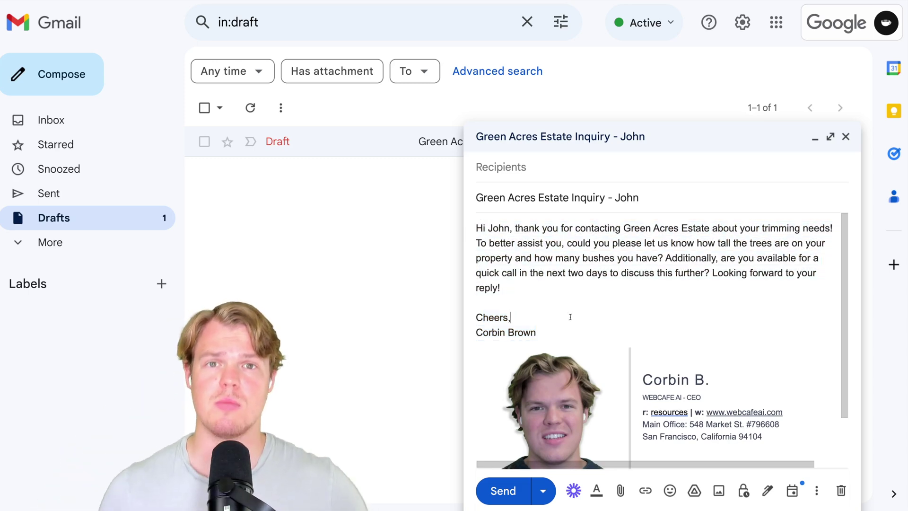